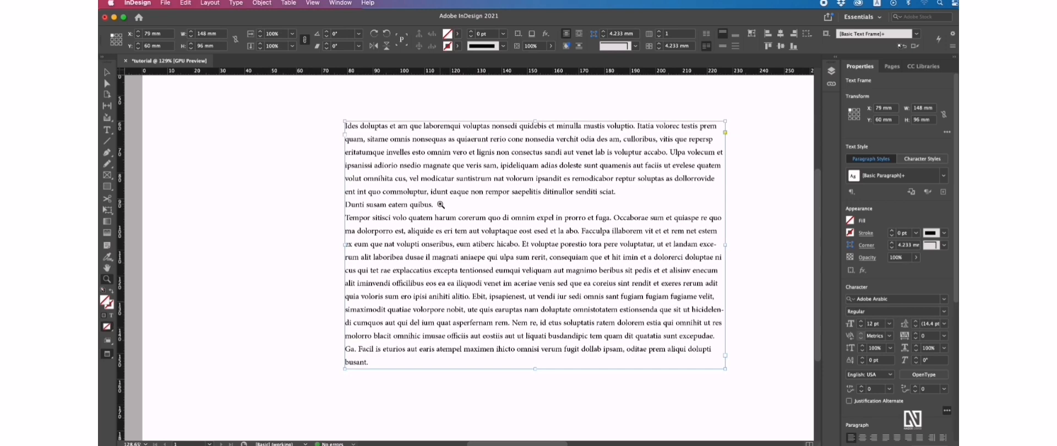
# Step: Resize the placeholder text frame to 109 mm wide and 113.2 mm tall with the Selection tool
pyautogui.press('v')
pyautogui.moveTo(725, 245); pyautogui.dragTo(626, 246)
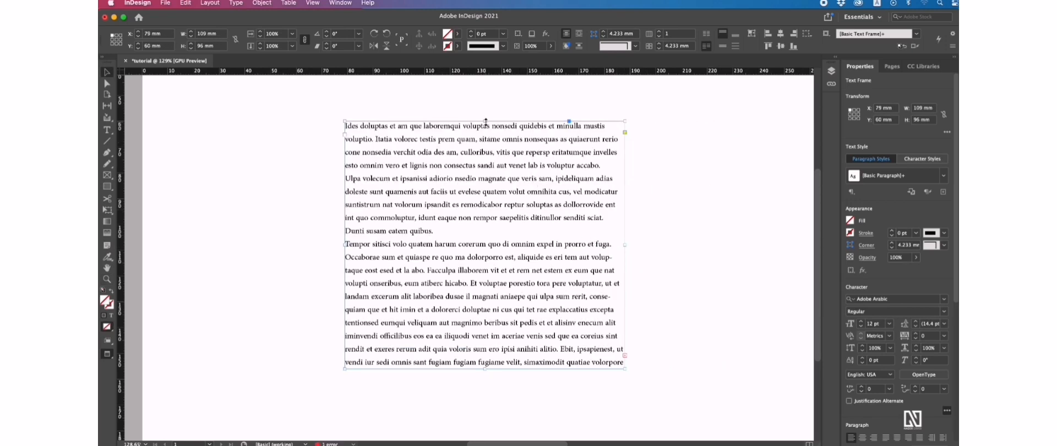
pyautogui.moveTo(484, 120); pyautogui.dragTo(484, 106)
pyautogui.moveTo(485, 368); pyautogui.dragTo(520, 390)
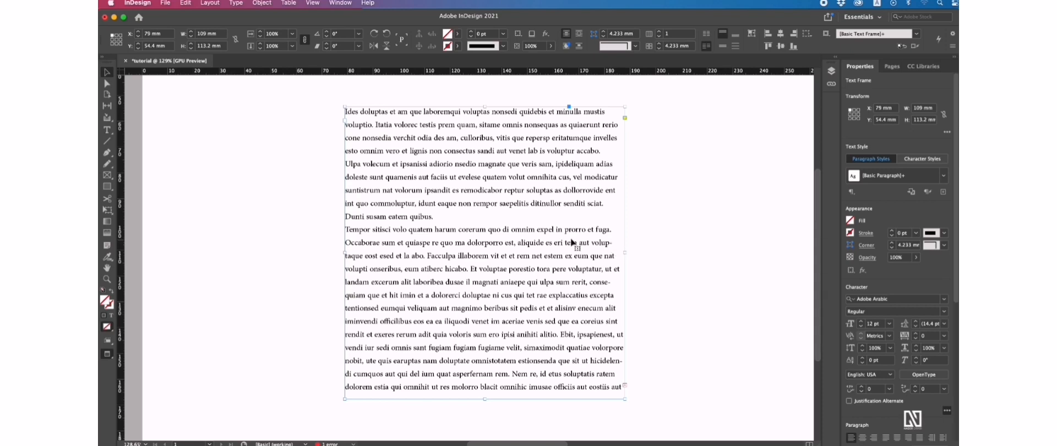
# Step: Select all the placeholder story's text and untick Hyphenate in the Paragraph panel
pyautogui.click(107, 131)
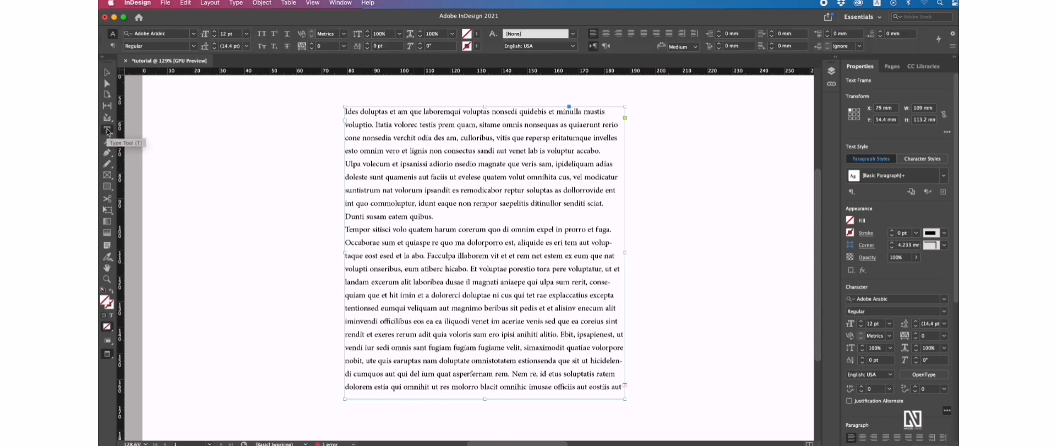
pyautogui.click(471, 179)
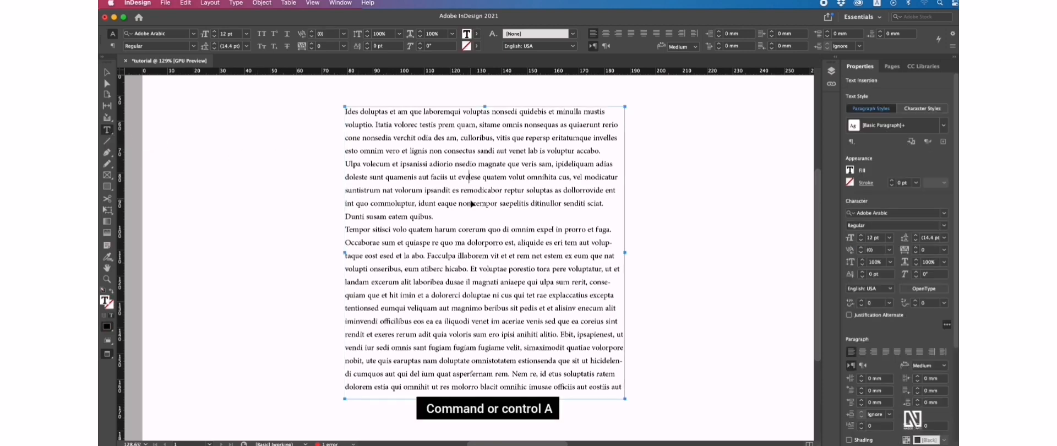
pyautogui.press('super+a')
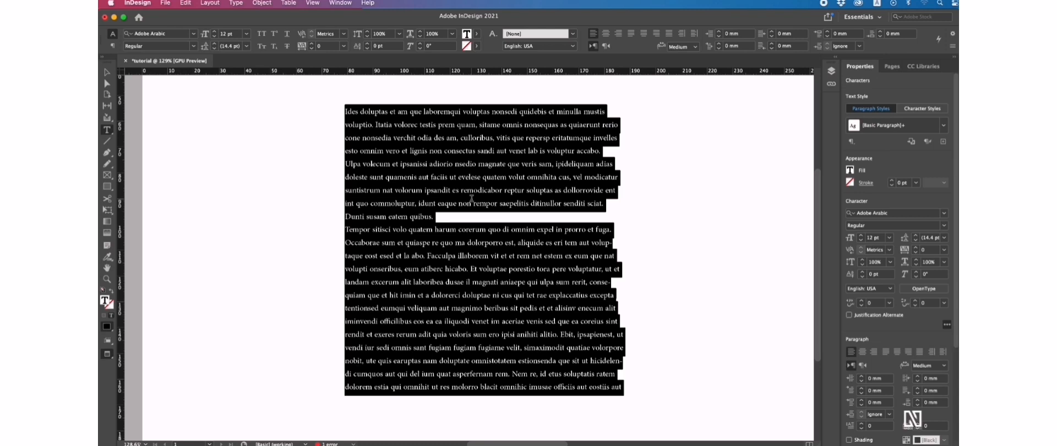
pyautogui.click(339, 4)
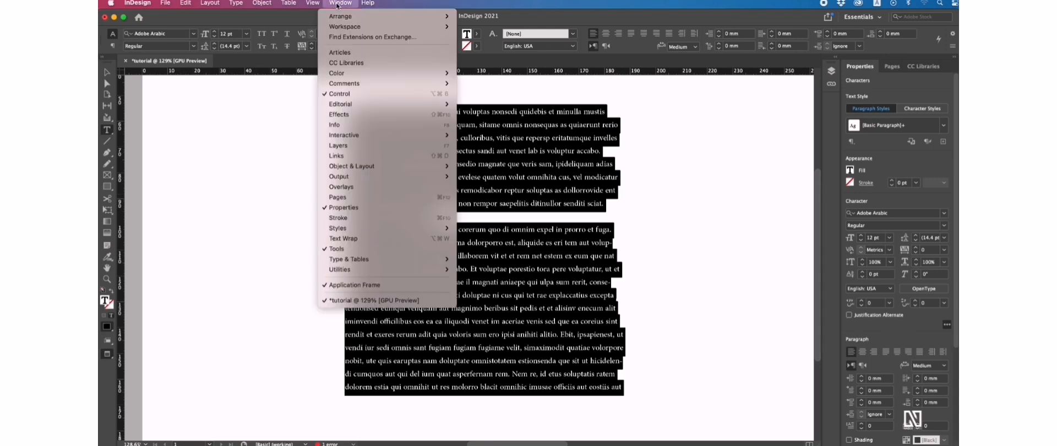
pyautogui.moveTo(391, 260)
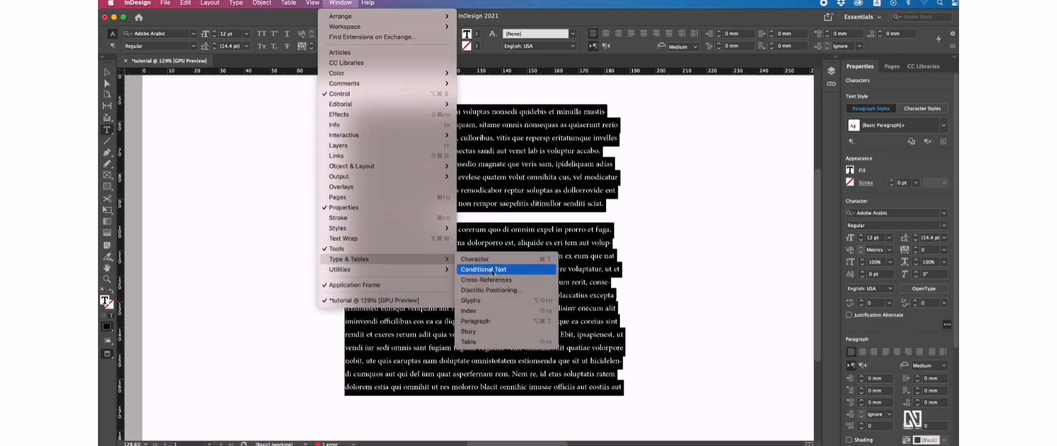
pyautogui.click(487, 321)
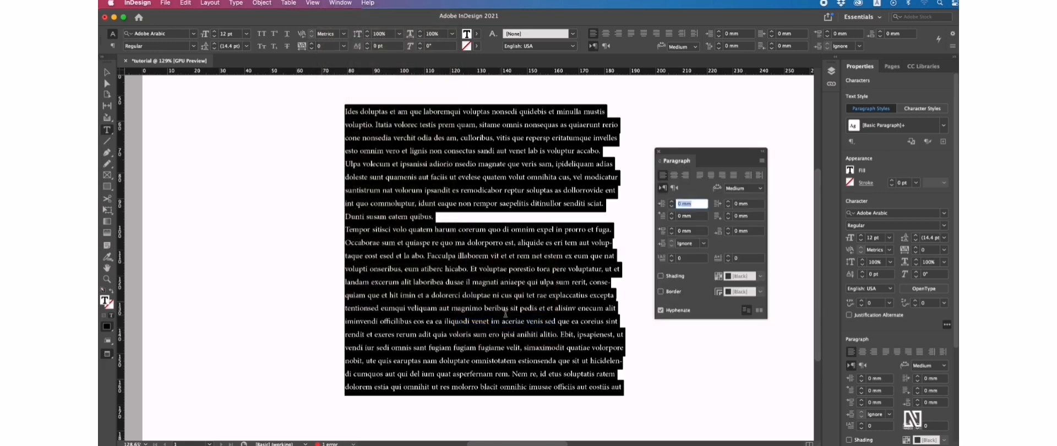
pyautogui.click(661, 309)
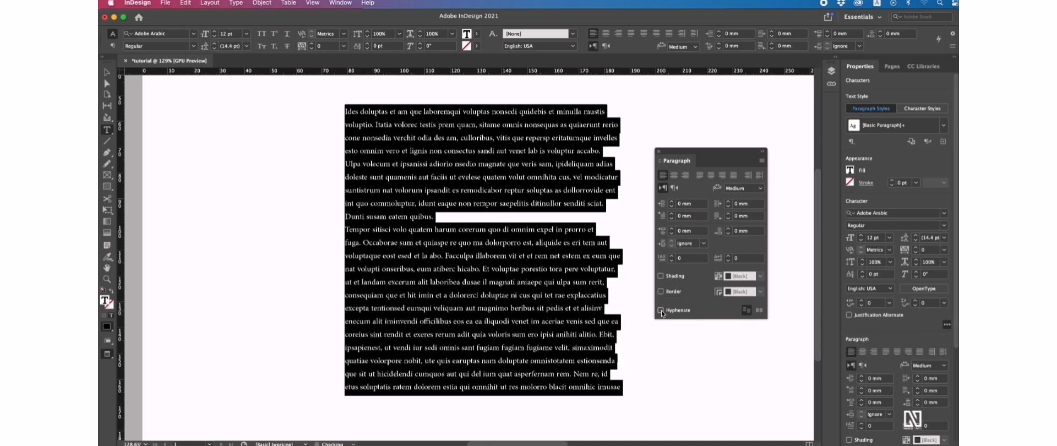
pyautogui.click(564, 271)
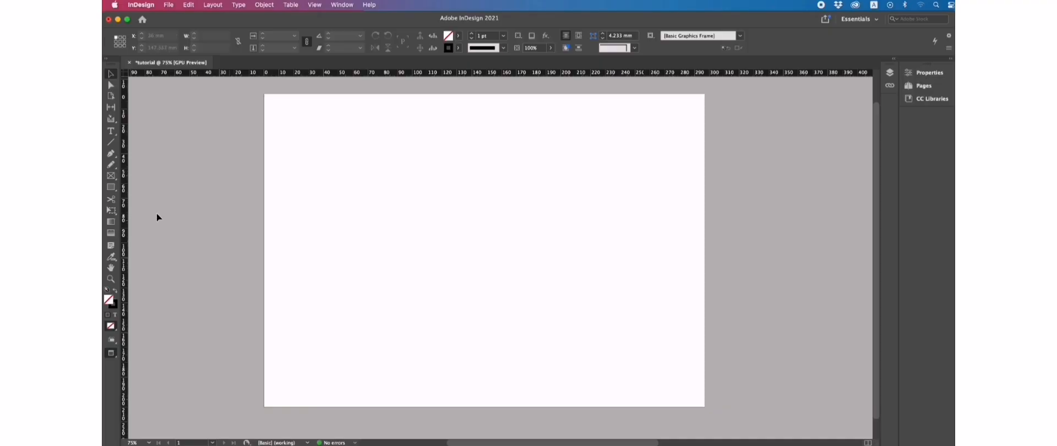
# Step: Draw a text frame on the blank page and type 'Some Text Here'
pyautogui.click(110, 130)
pyautogui.moveTo(359, 199); pyautogui.dragTo(577, 263)
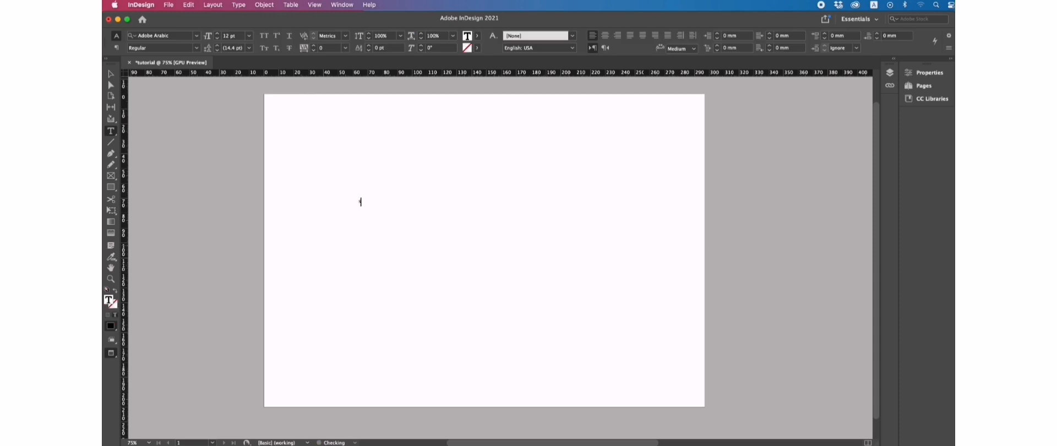
pyautogui.write('Some Text Here')
pyautogui.scroll(2, 485, 259)
# Step: Set the text to 48 pt, then fit and reposition the frame
pyautogui.click(111, 75)
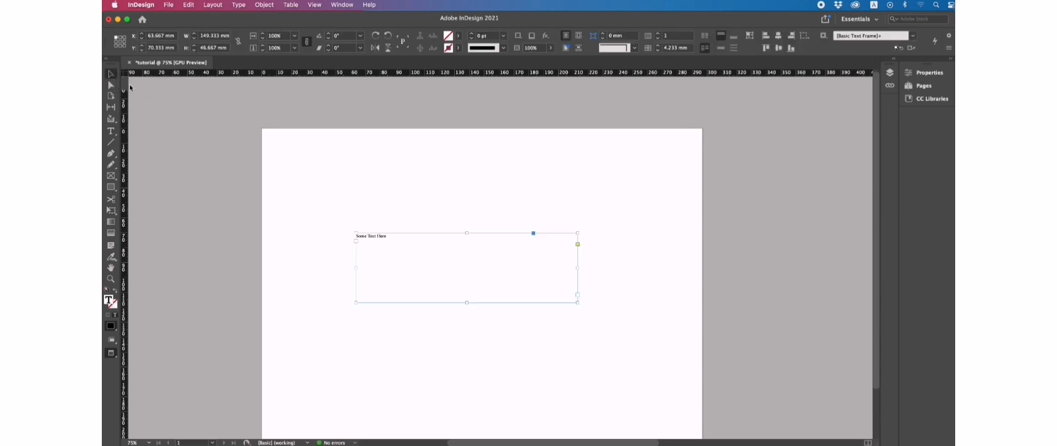
pyautogui.doubleClick(378, 236)
pyautogui.press('super+a')
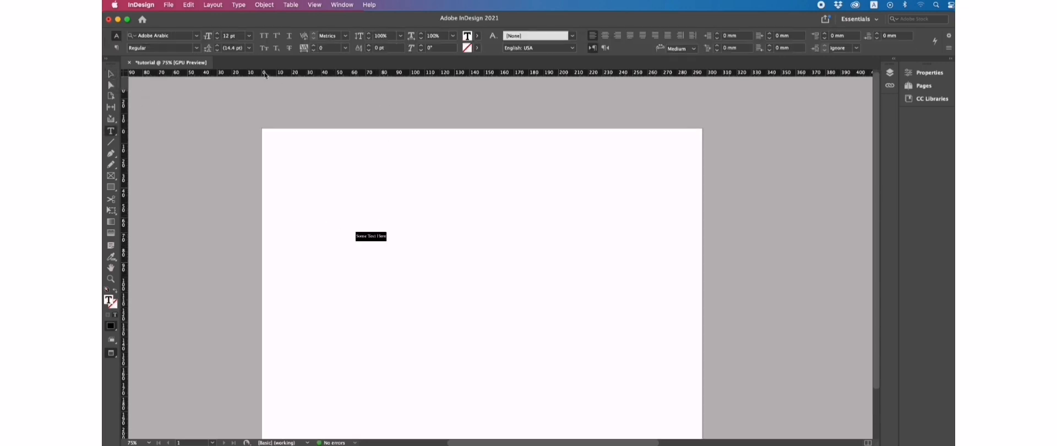
pyautogui.click(248, 36)
pyautogui.click(242, 165)
pyautogui.click(111, 75)
pyautogui.moveTo(578, 302); pyautogui.dragTo(520, 330)
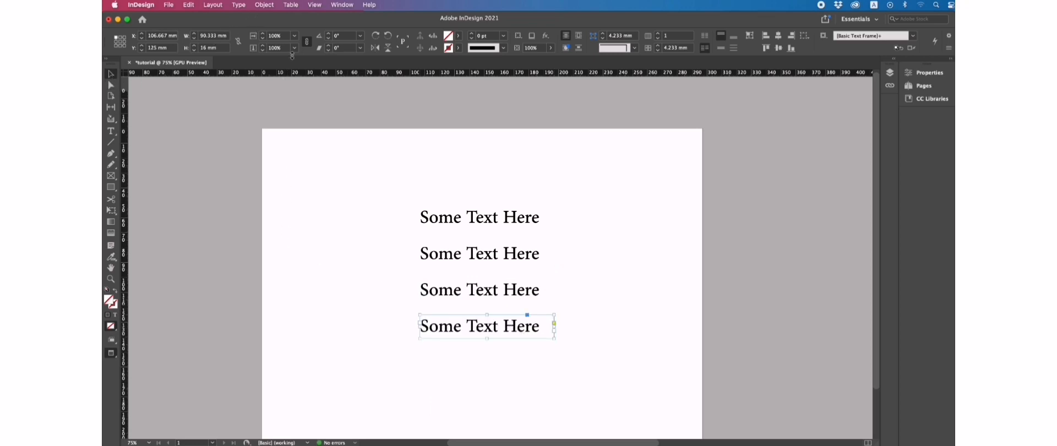
# Step: Change the first 'Some Text Here' frame to UPPERCASE
pyautogui.click(476, 216)
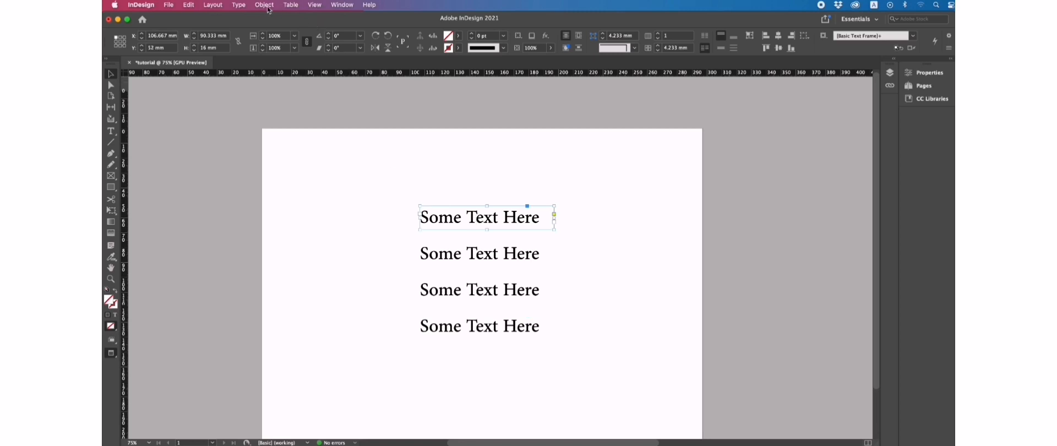
pyautogui.click(239, 6)
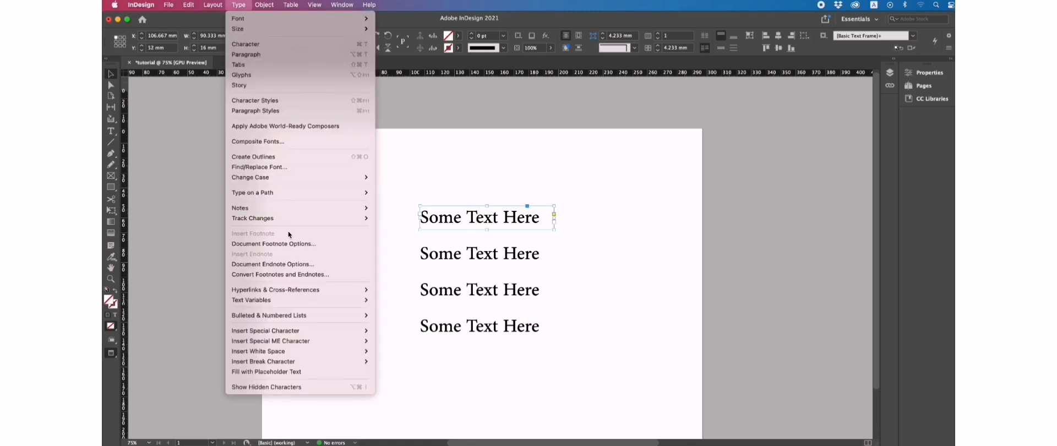
pyautogui.moveTo(292, 218)
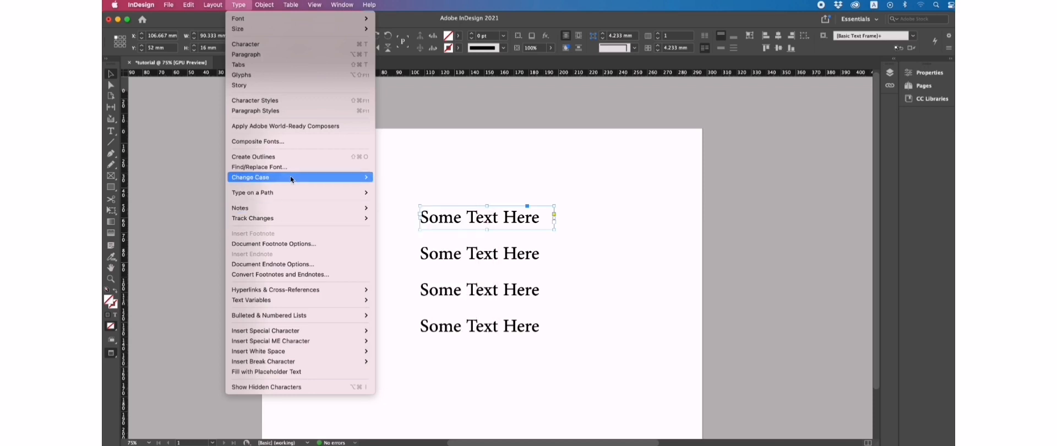
pyautogui.moveTo(291, 176)
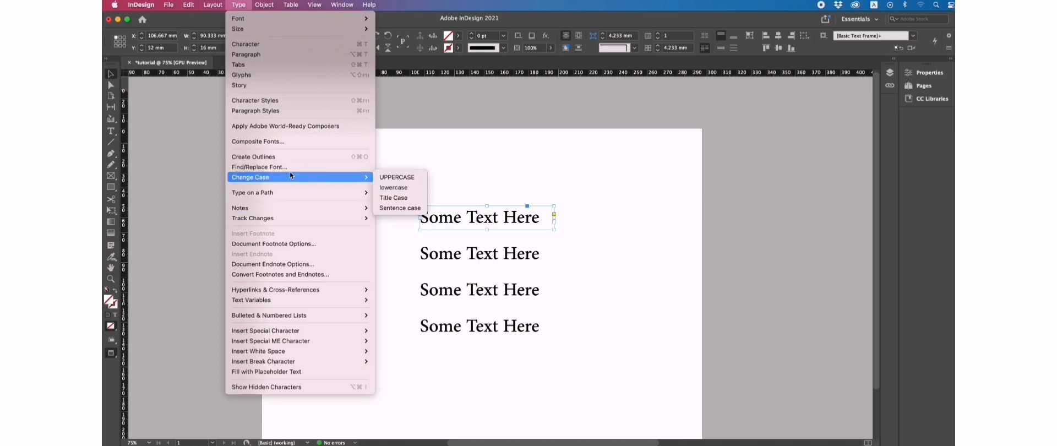
pyautogui.click(393, 177)
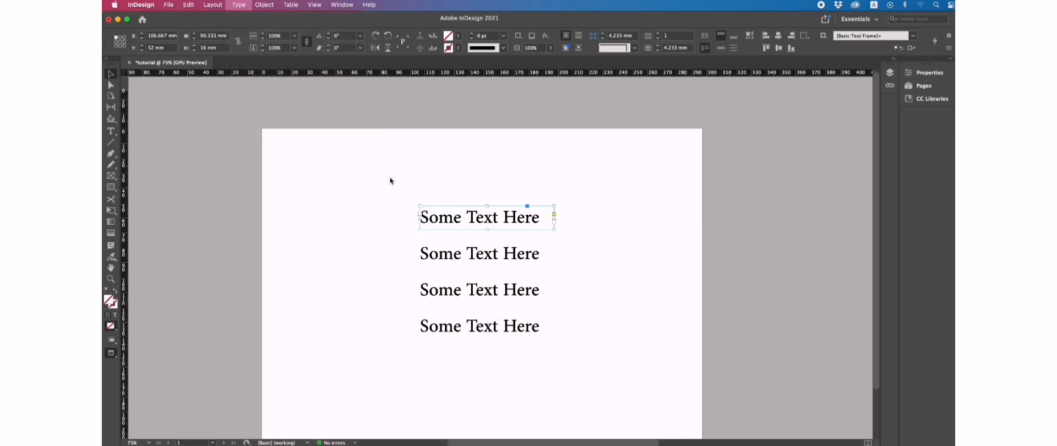
# Step: Change the second 'Some Text Here' frame to lowercase
pyautogui.click(475, 257)
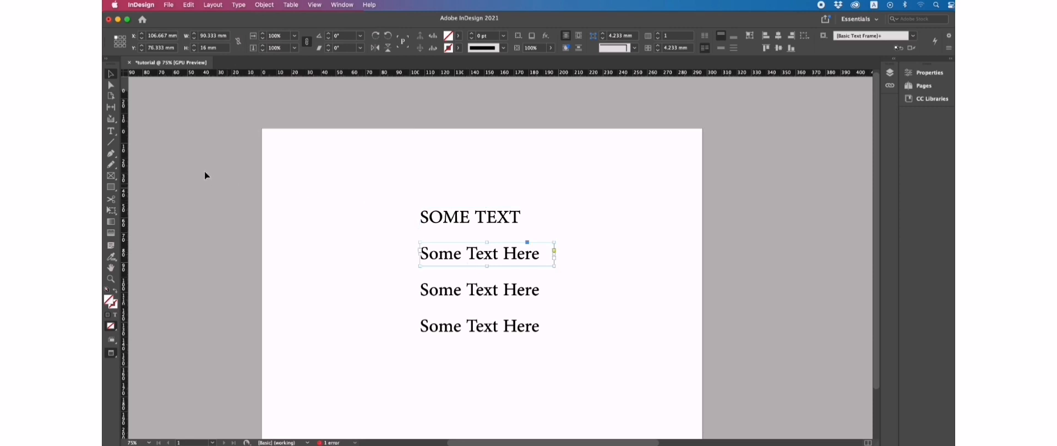
pyautogui.click(239, 5)
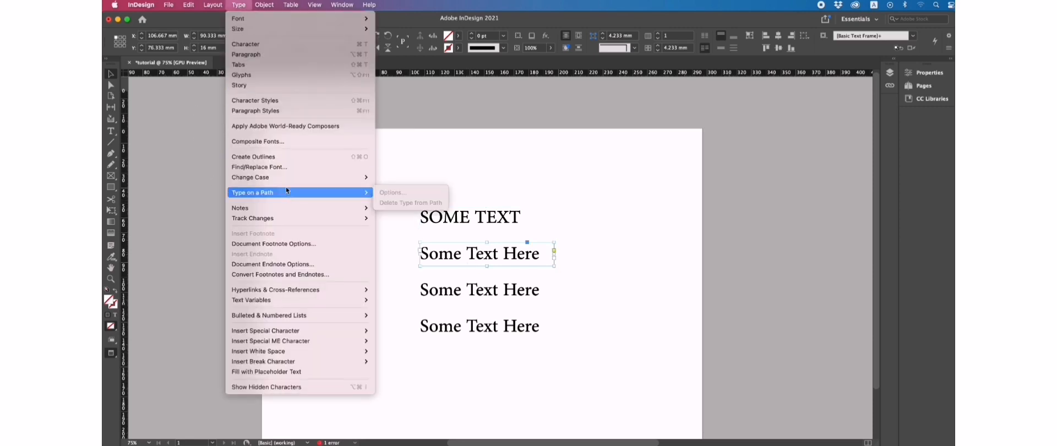
pyautogui.moveTo(287, 177)
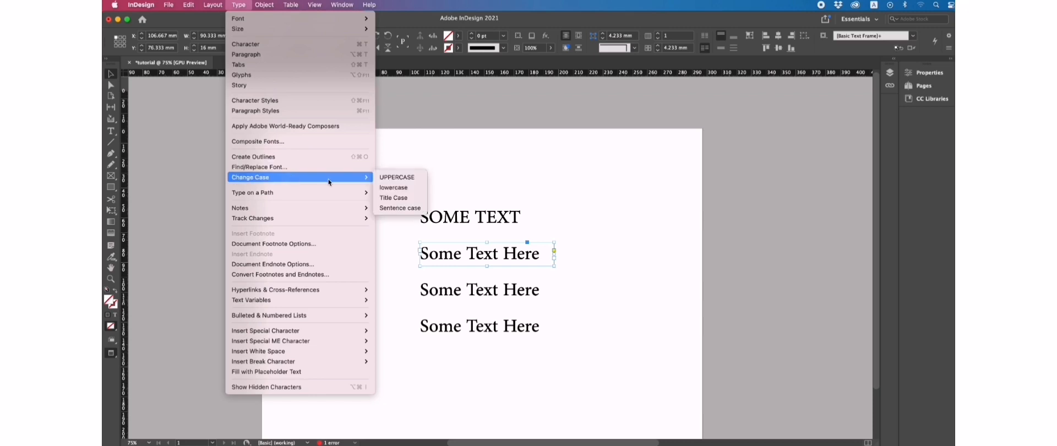
pyautogui.click(405, 188)
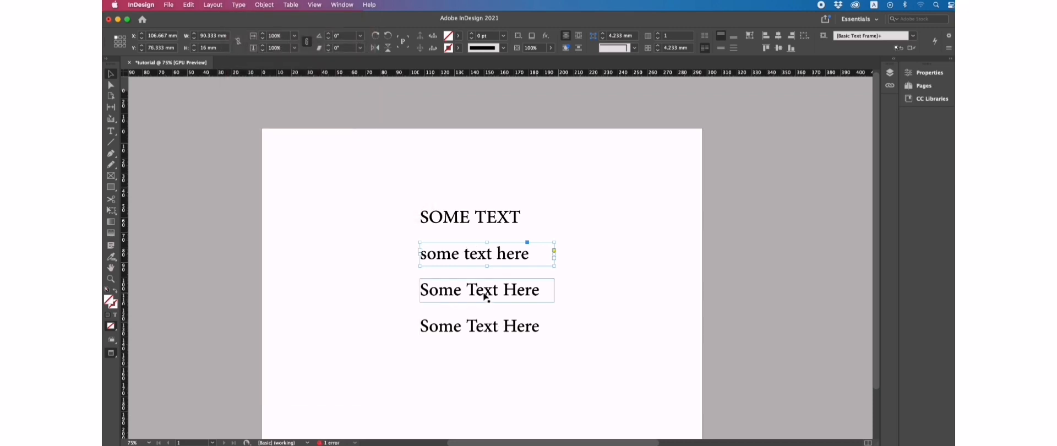
# Step: Convert the fourth frame to Sentence case and deselect it
pyautogui.click(488, 297)
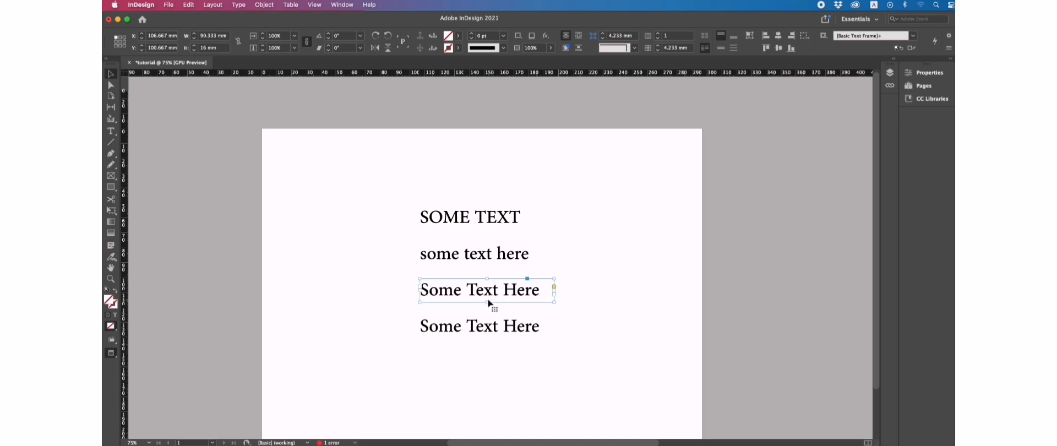
pyautogui.click(485, 326)
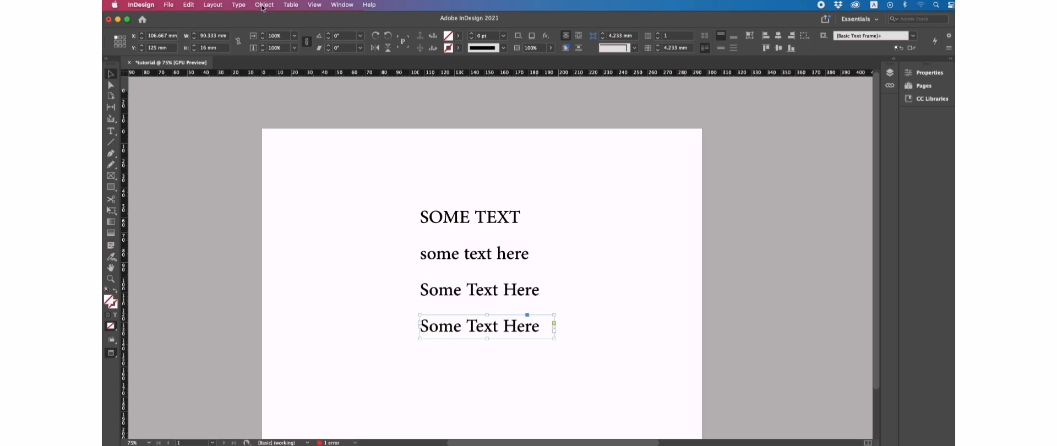
pyautogui.click(245, 8)
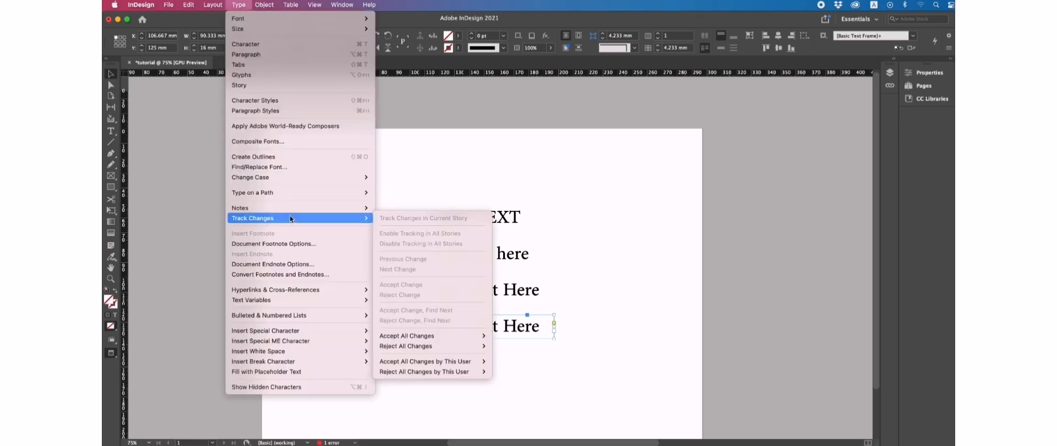
pyautogui.moveTo(307, 177)
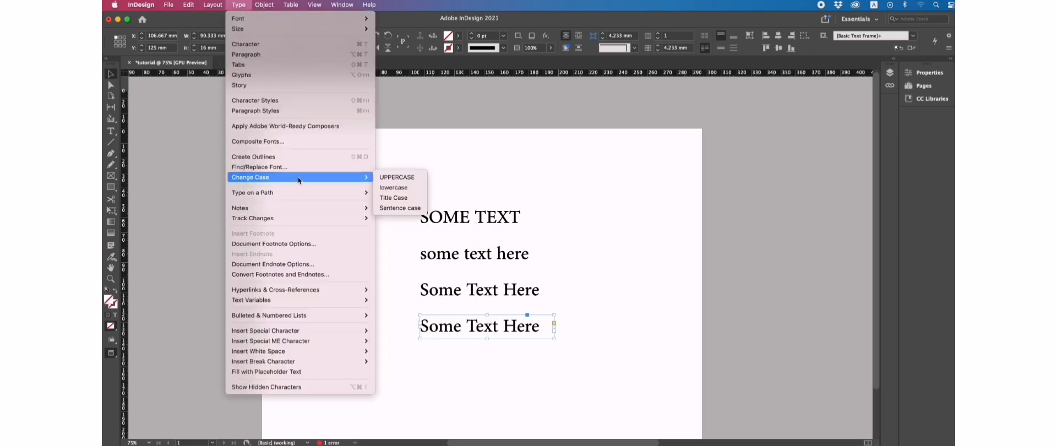
pyautogui.click(394, 208)
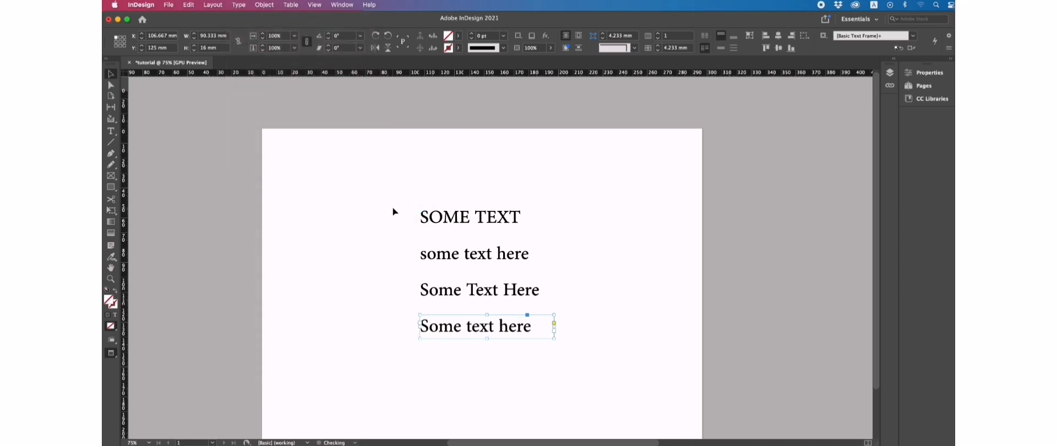
pyautogui.click(587, 291)
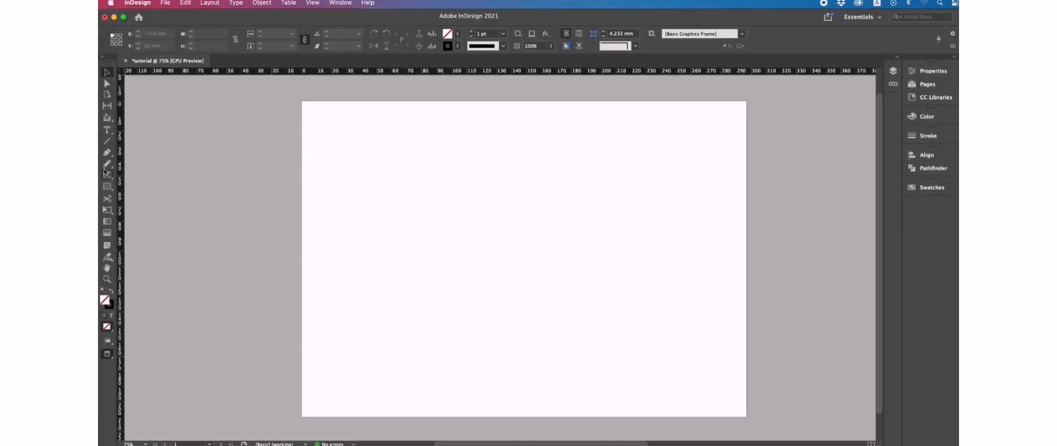
# Step: Draw a new text frame, fill it with placeholder text, and zoom in on it
pyautogui.press('t')
pyautogui.moveTo(401, 185); pyautogui.dragTo(664, 339)
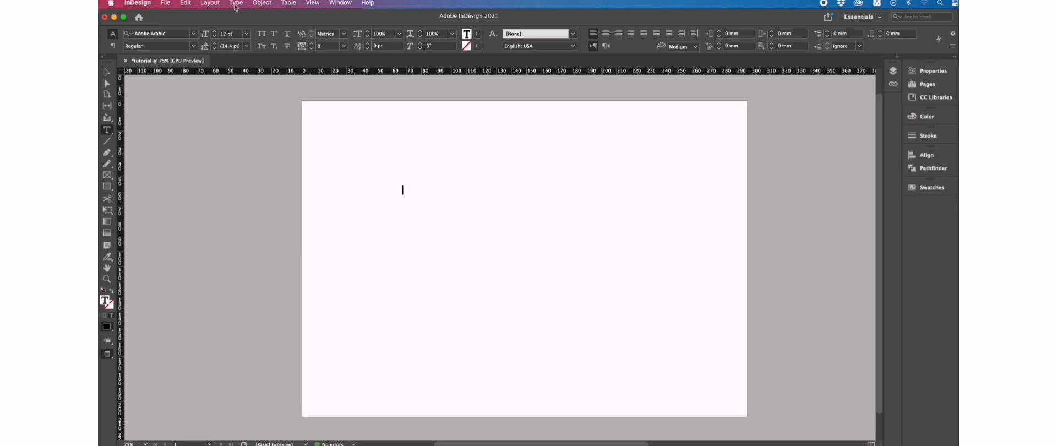
pyautogui.click(236, 3)
pyautogui.click(277, 373)
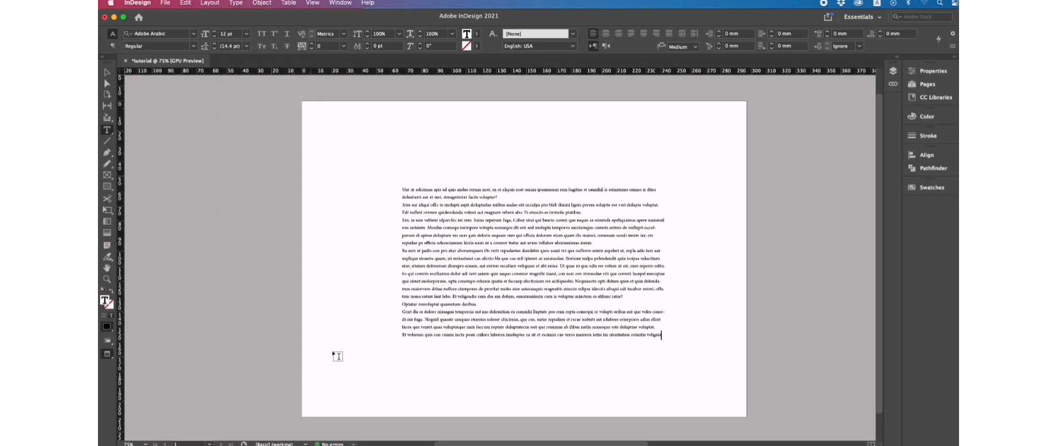
pyautogui.click(107, 73)
pyautogui.press('z')
pyautogui.moveTo(465, 203); pyautogui.dragTo(514, 247)
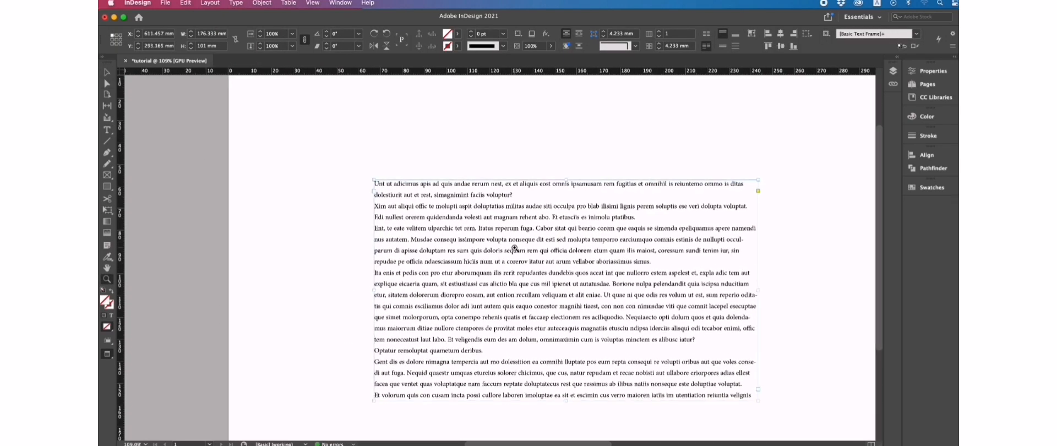
pyautogui.scroll(-5, 512, 245)
pyautogui.scroll(3, 495, 227)
# Step: Colour the first few placeholder paragraphs with the cyan C=100 M=0 Y=0 K=0 swatch
pyautogui.click(108, 130)
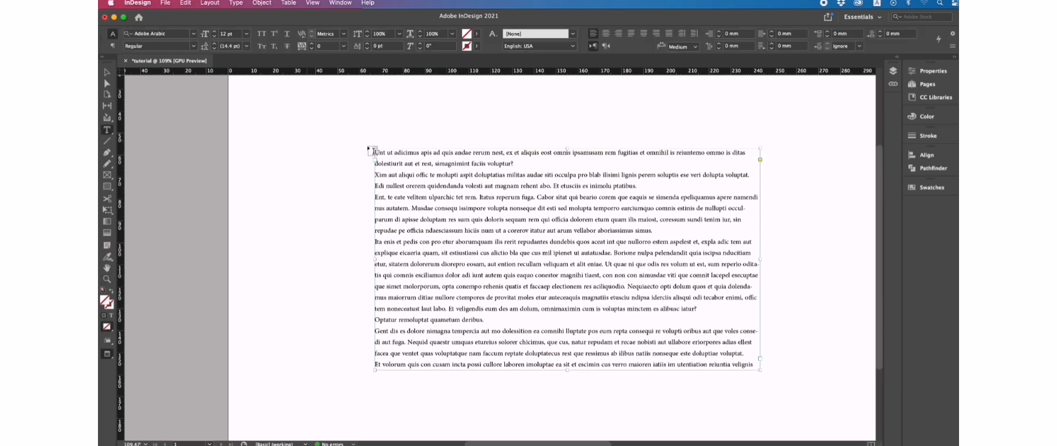
pyautogui.moveTo(375, 149); pyautogui.dragTo(663, 234)
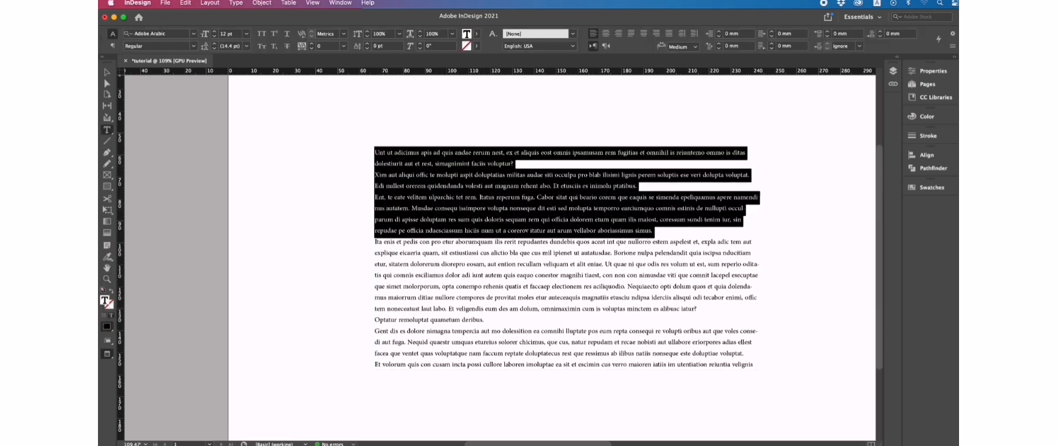
pyautogui.click(930, 187)
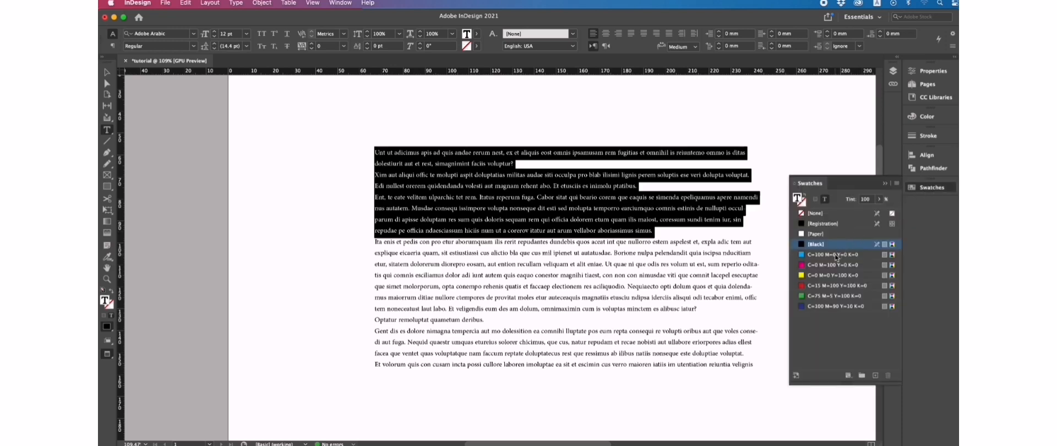
pyautogui.click(834, 254)
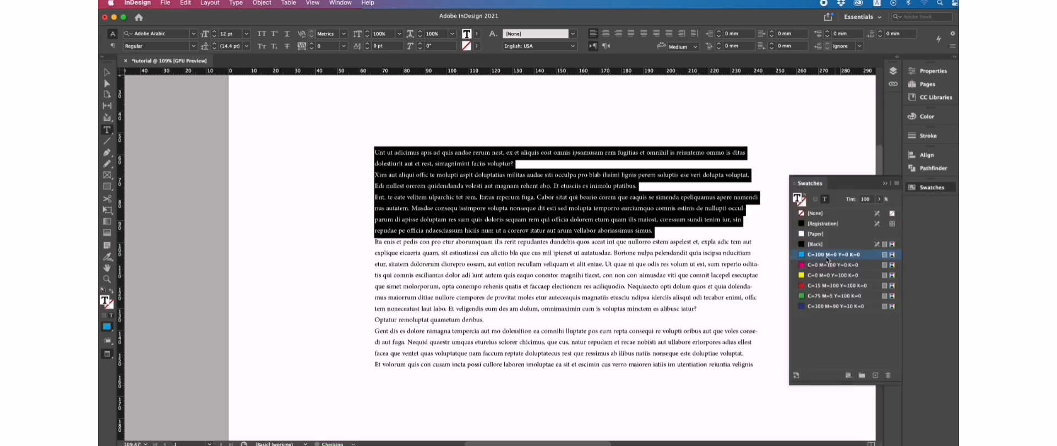
pyautogui.click(667, 260)
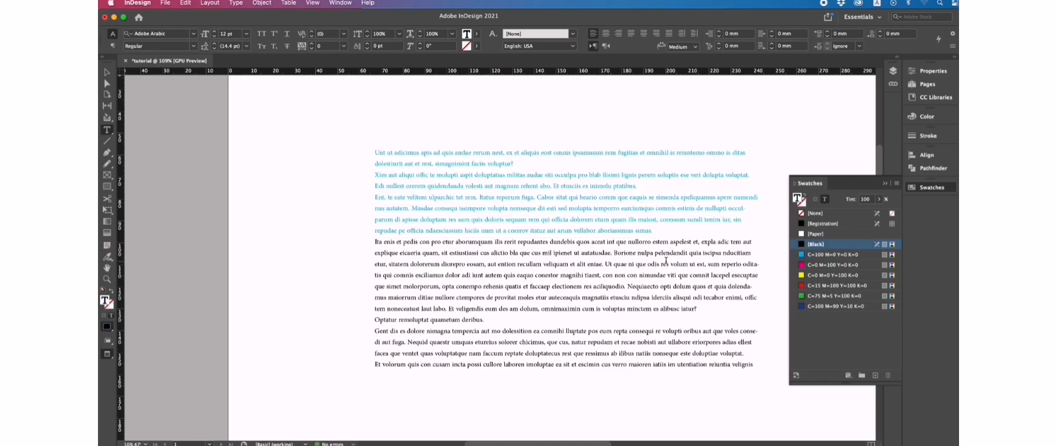
pyautogui.click(108, 73)
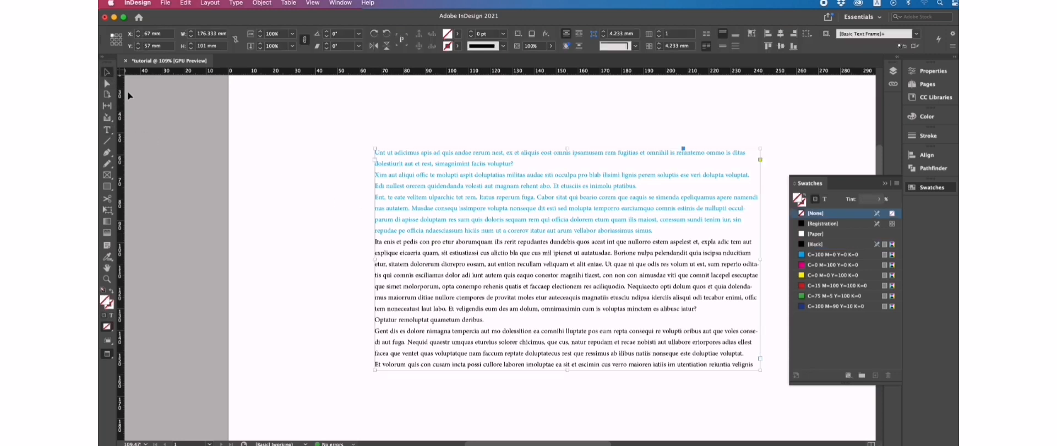
# Step: Undo a cyan frame fill, then turn all the text cyan using Formatting affects text
pyautogui.click(258, 226)
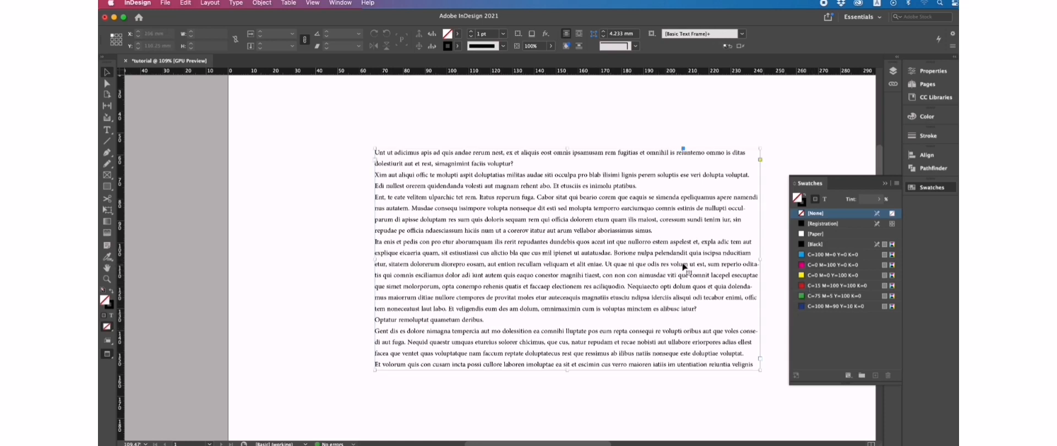
pyautogui.click(706, 266)
pyautogui.click(813, 255)
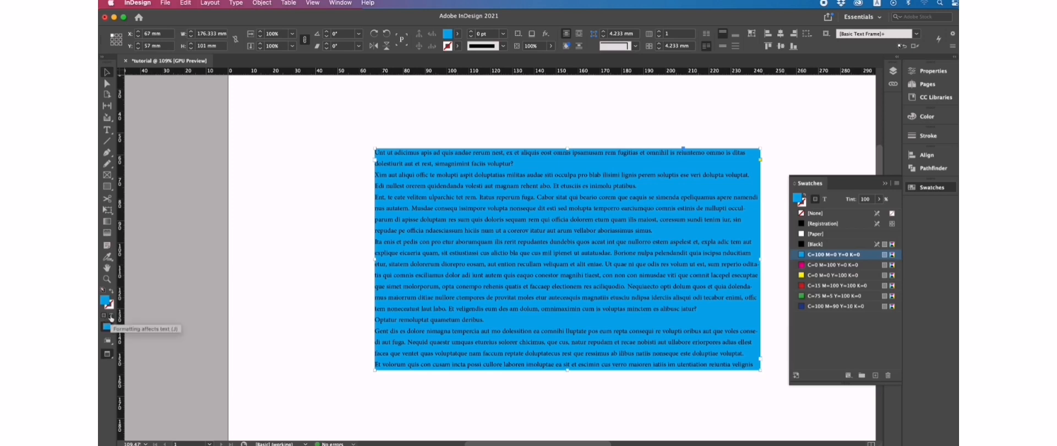
pyautogui.click(110, 316)
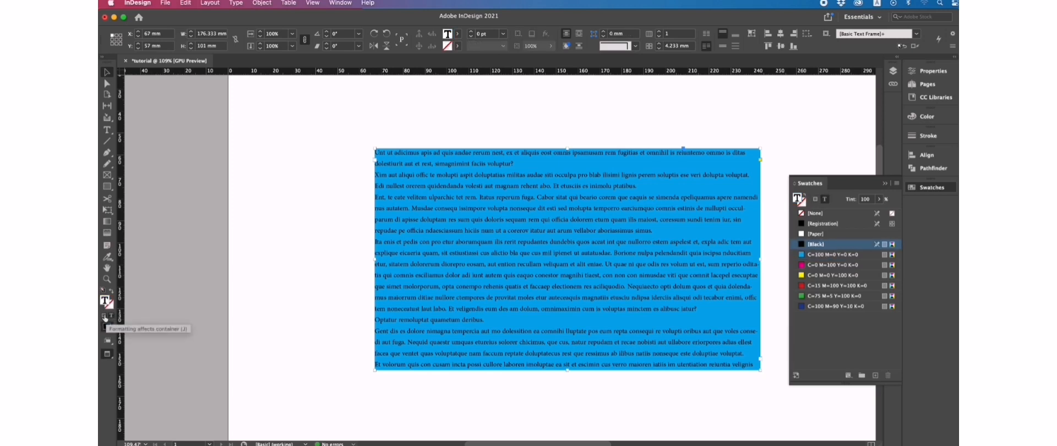
pyautogui.click(105, 318)
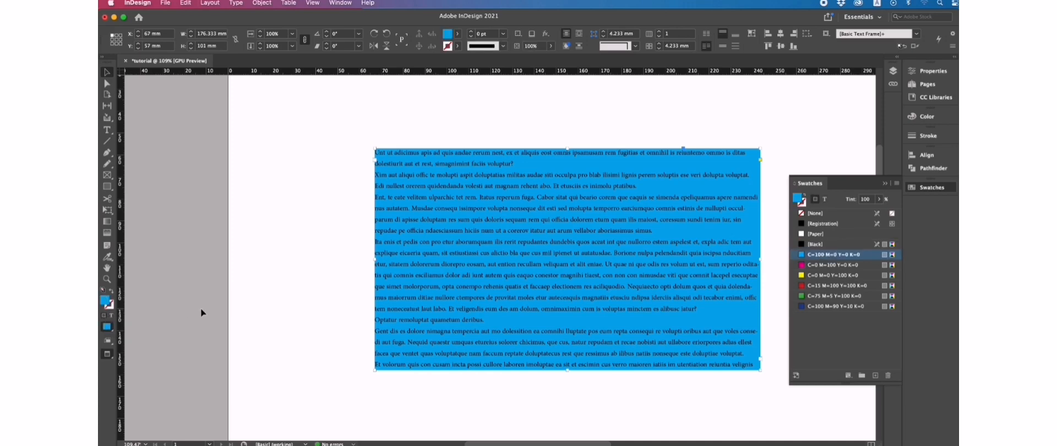
pyautogui.press('super+z')
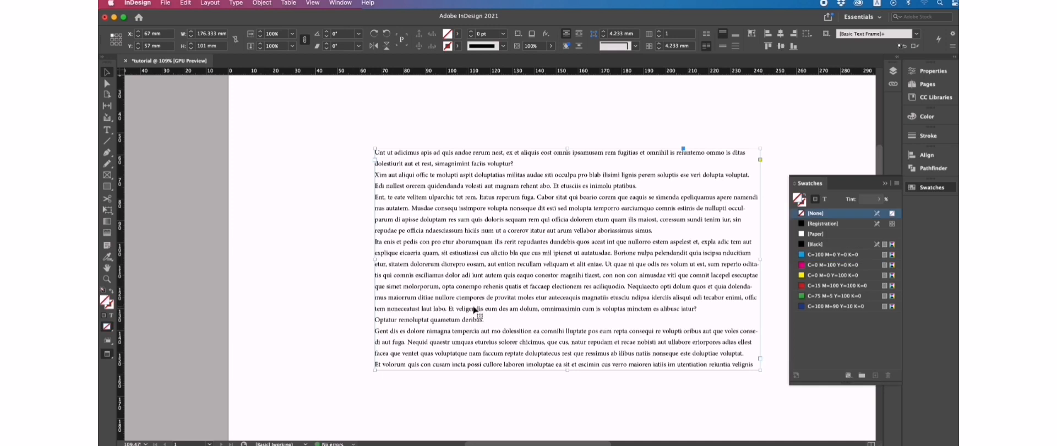
pyautogui.click(112, 317)
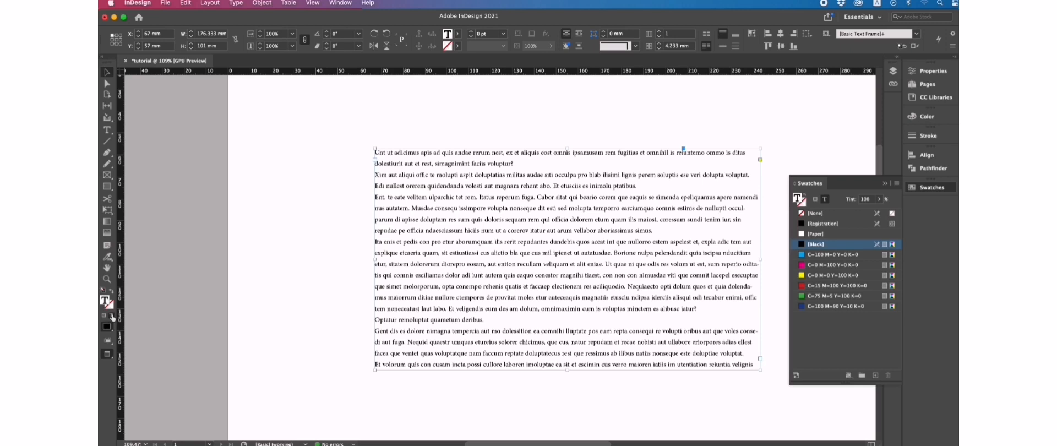
pyautogui.click(815, 256)
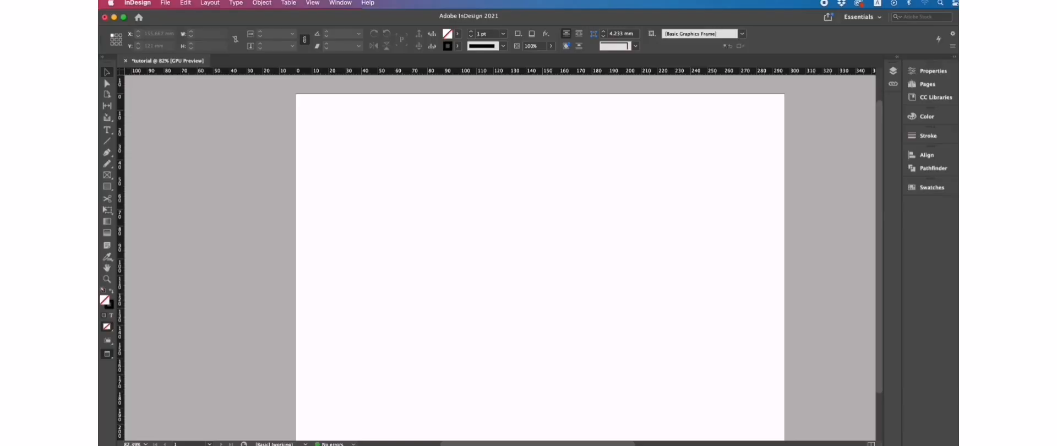
# Step: Draw a rectangle frame mid-page and fill it with cyan C=100 M=0 Y=0 K=0
pyautogui.click(113, 189)
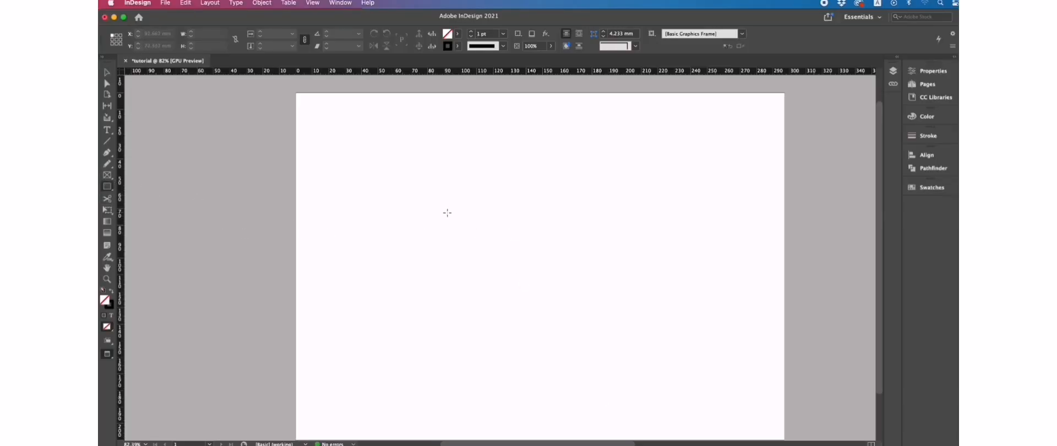
pyautogui.moveTo(448, 213); pyautogui.dragTo(637, 293)
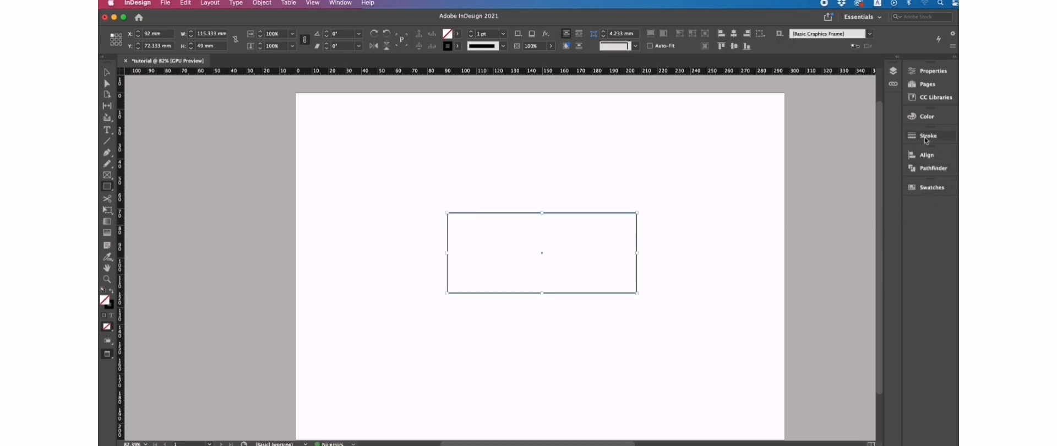
pyautogui.click(931, 187)
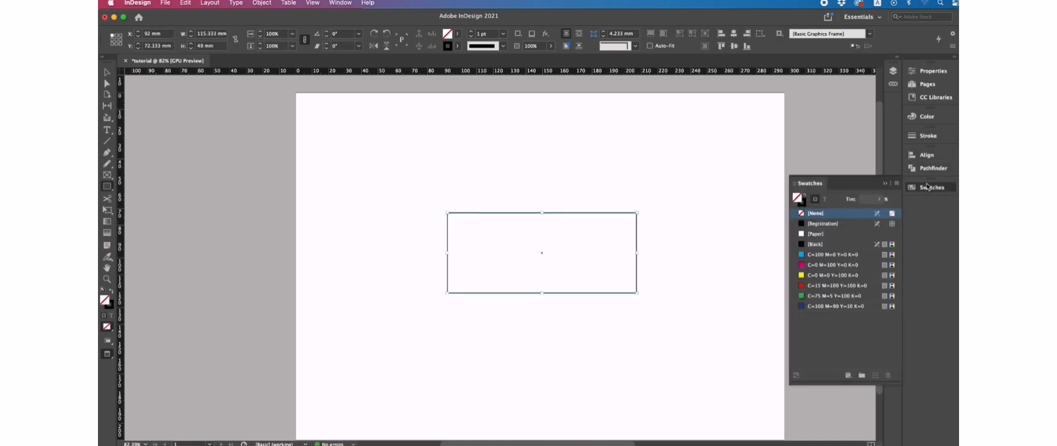
pyautogui.click(829, 255)
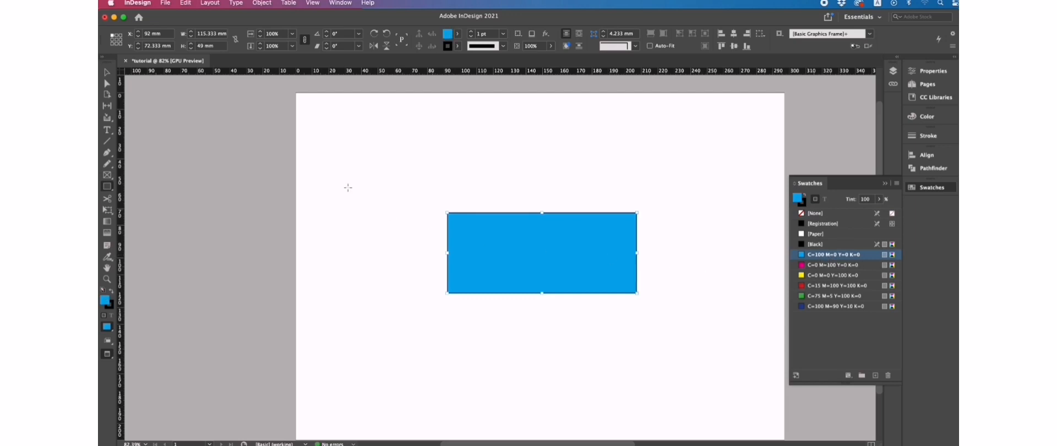
pyautogui.click(263, 4)
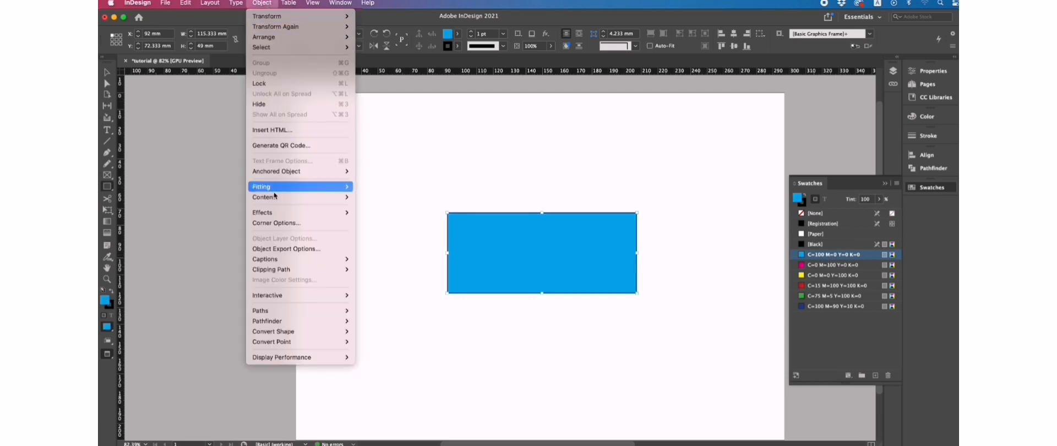
# Step: Open Drop Shadow for the rectangle, keep Settings for Object, and enable Preview
pyautogui.moveTo(276, 216)
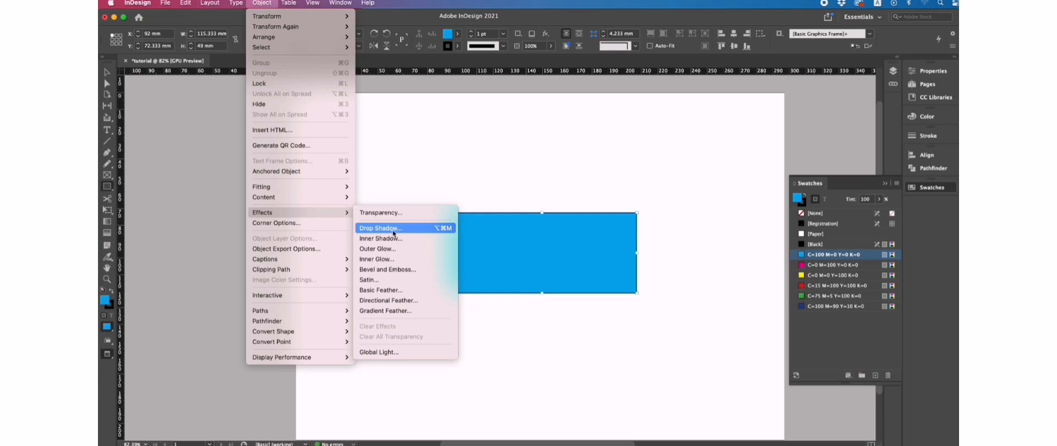
pyautogui.click(394, 231)
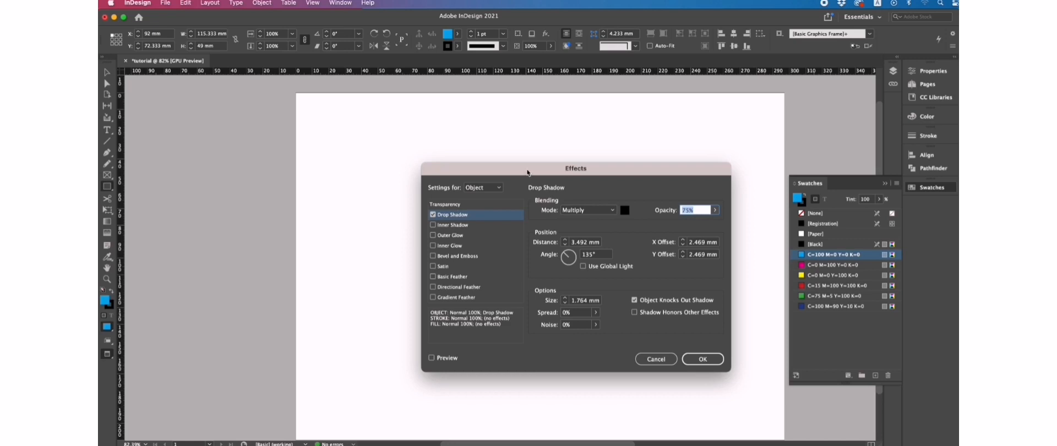
pyautogui.moveTo(527, 172); pyautogui.dragTo(731, 148)
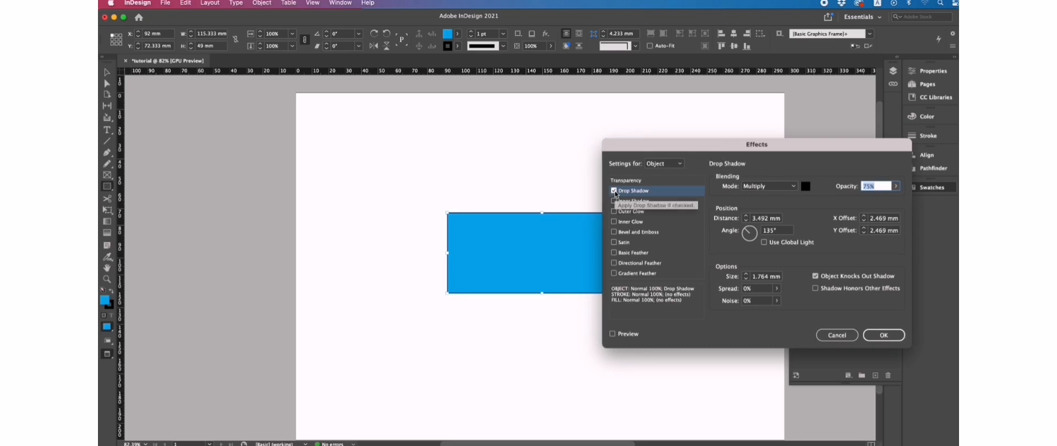
pyautogui.click(680, 164)
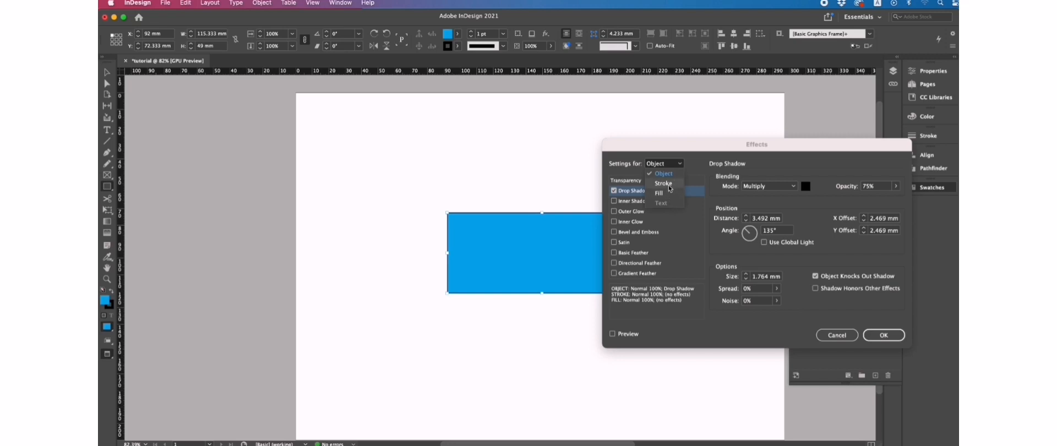
pyautogui.click(682, 166)
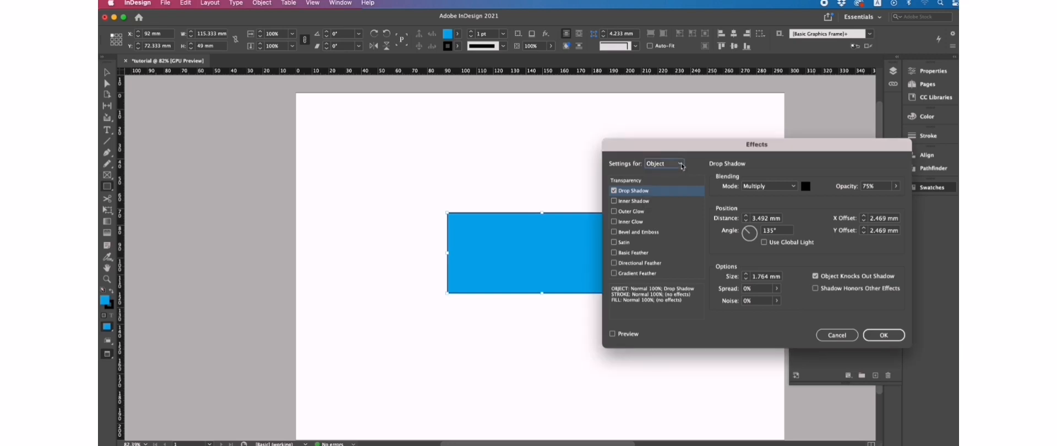
pyautogui.click(682, 167)
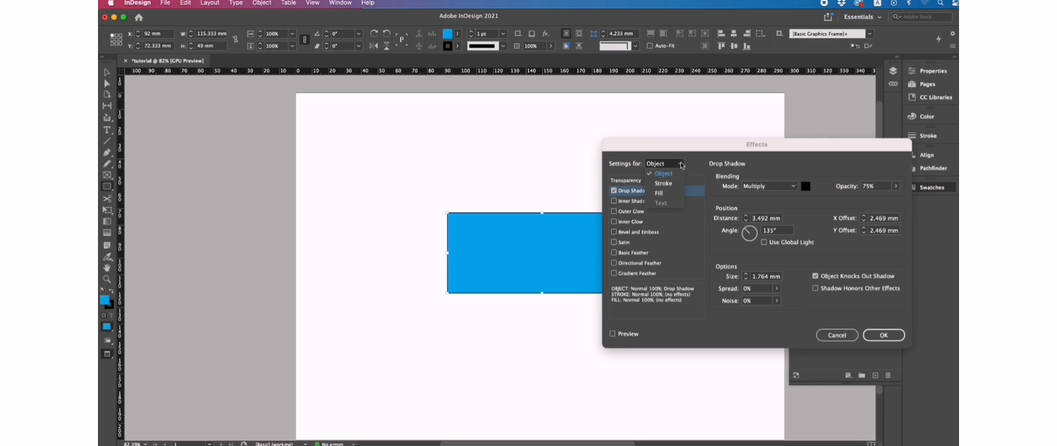
pyautogui.click(682, 165)
pyautogui.click(619, 334)
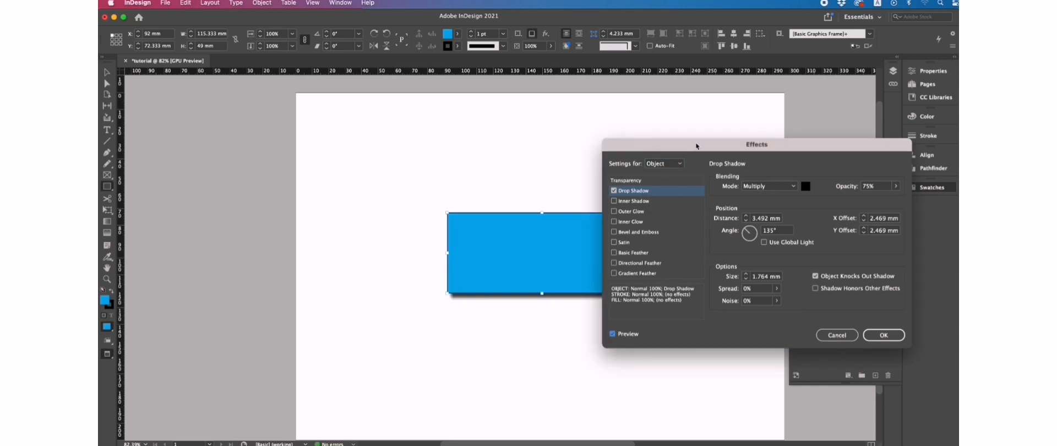
pyautogui.moveTo(697, 146); pyautogui.dragTo(750, 146)
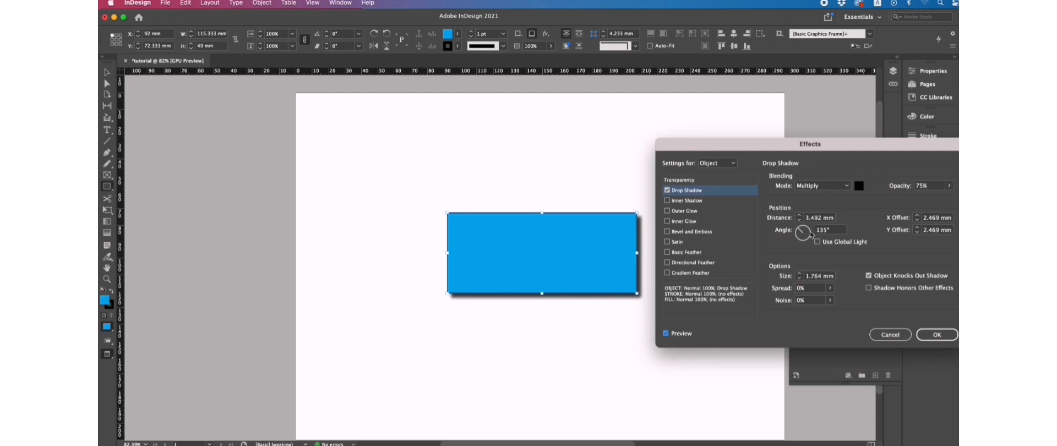
# Step: Adjust the shadow distance and set X Offset -5 mm and Y Offset 6 mm
pyautogui.click(799, 215)
pyautogui.click(799, 215)
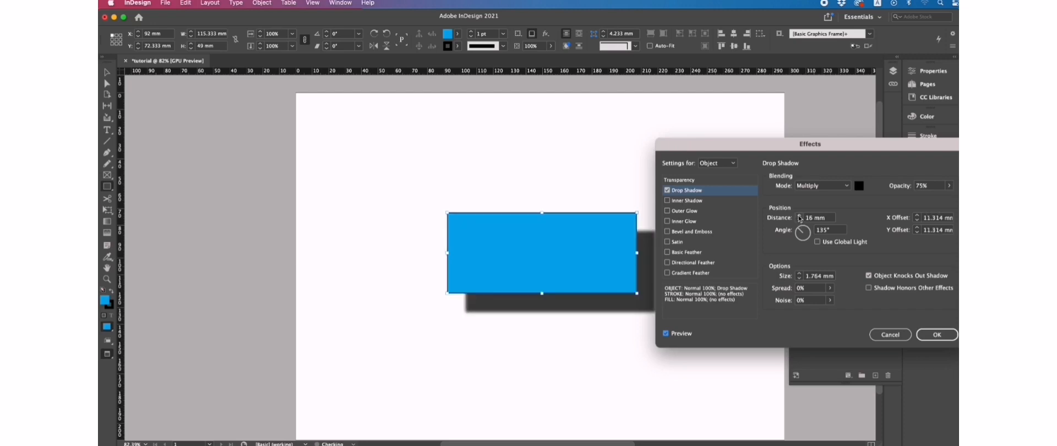
pyautogui.click(799, 220)
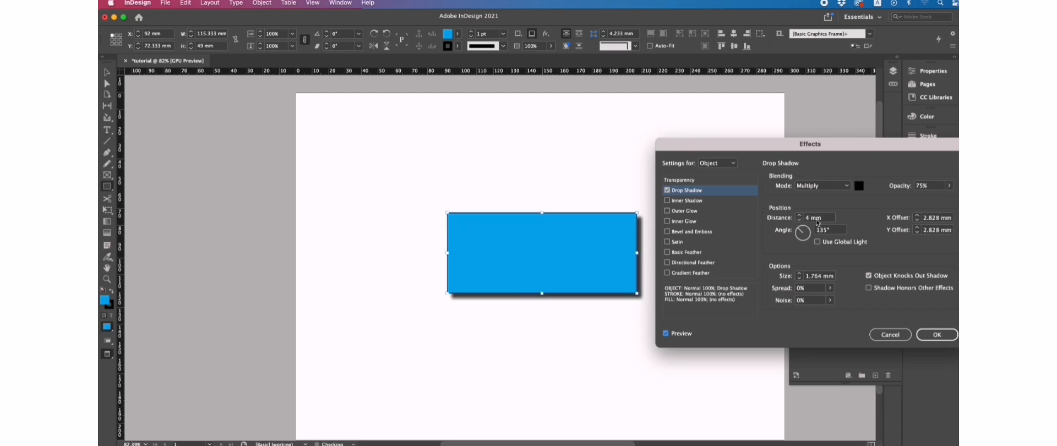
pyautogui.click(918, 216)
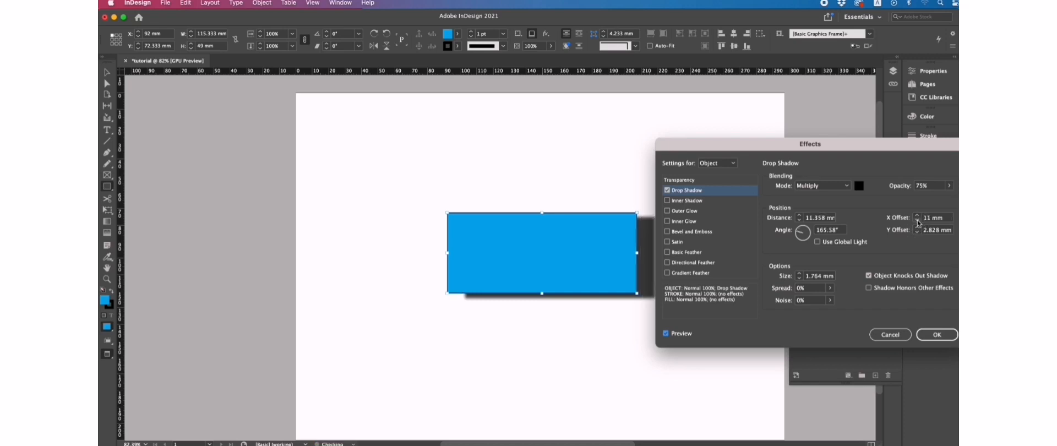
pyautogui.click(918, 221)
pyautogui.click(918, 221)
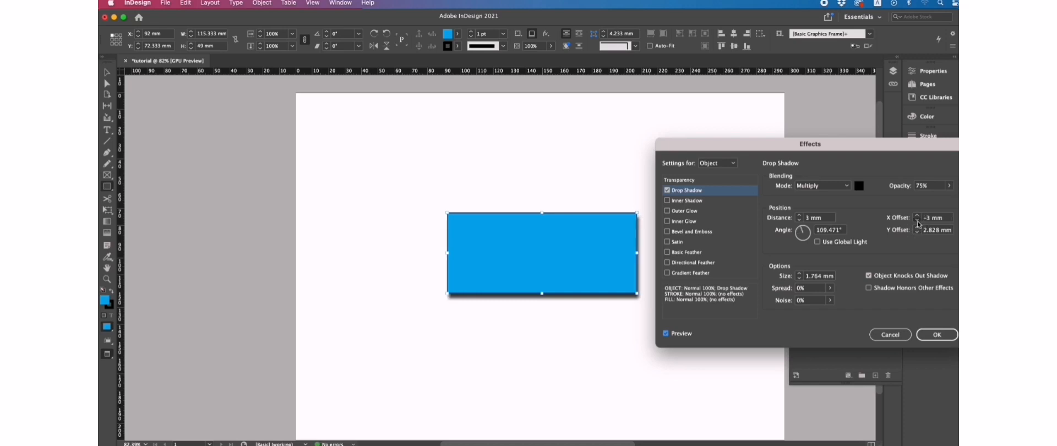
pyautogui.click(918, 228)
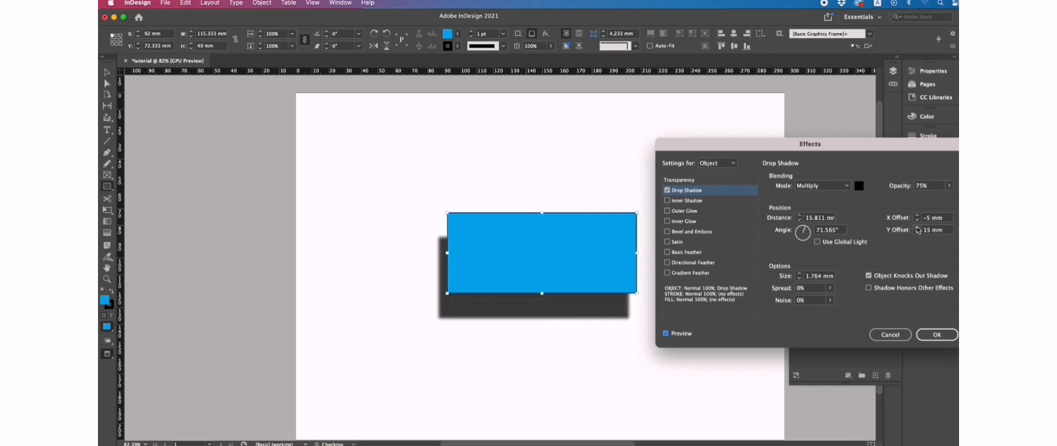
pyautogui.click(917, 232)
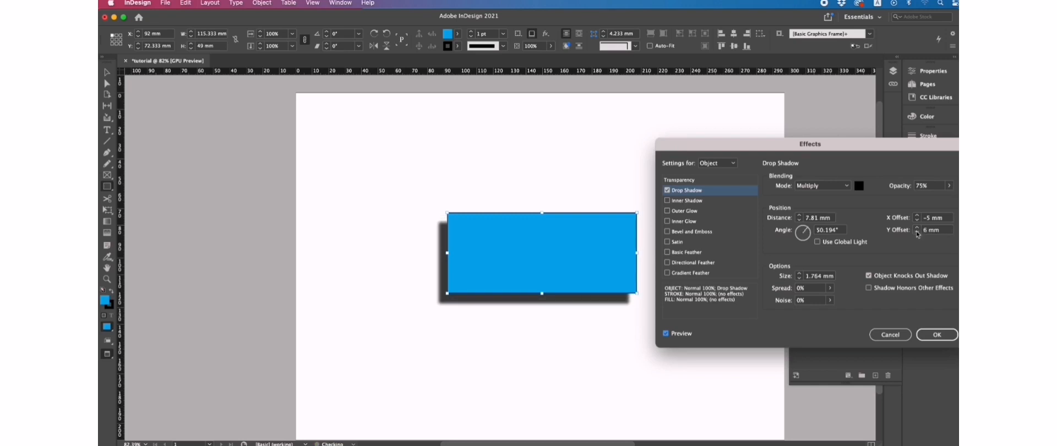
# Step: Set shadow size 4 mm and spread about 43%, try noise, and apply the shadow
pyautogui.click(801, 274)
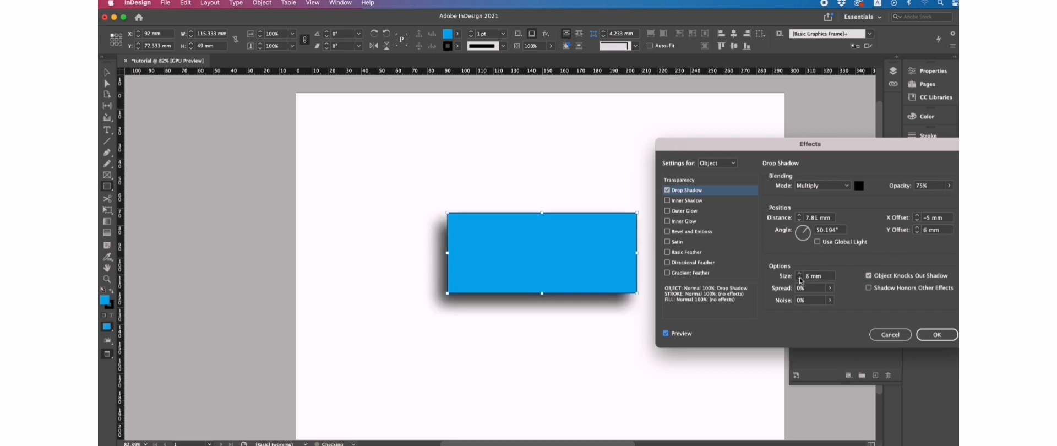
pyautogui.click(800, 279)
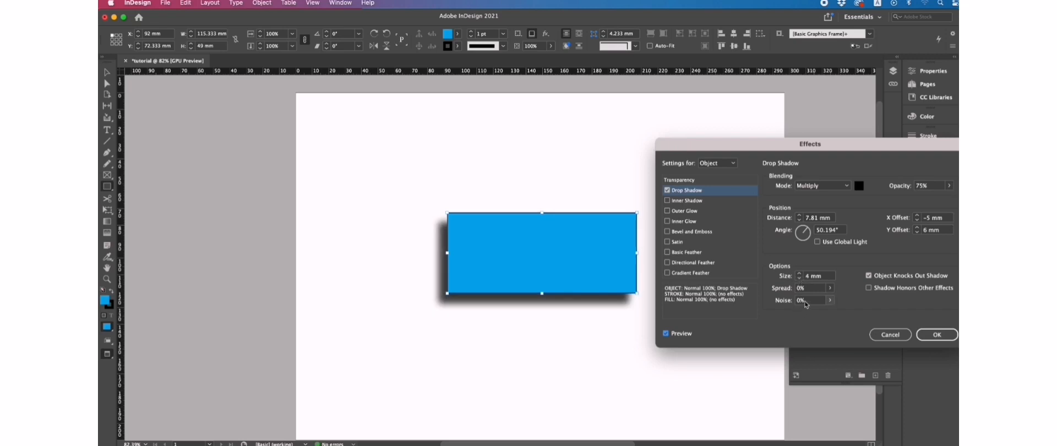
pyautogui.click(830, 298)
pyautogui.click(831, 287)
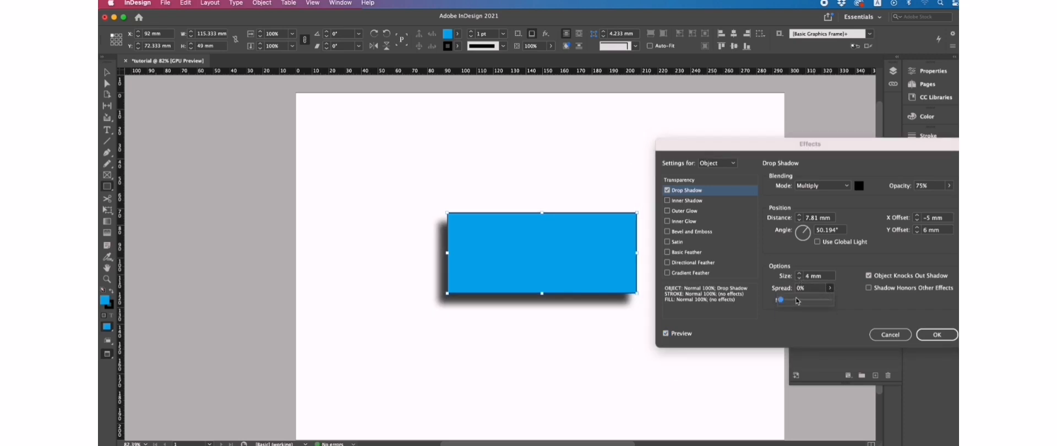
pyautogui.moveTo(798, 300); pyautogui.dragTo(803, 302)
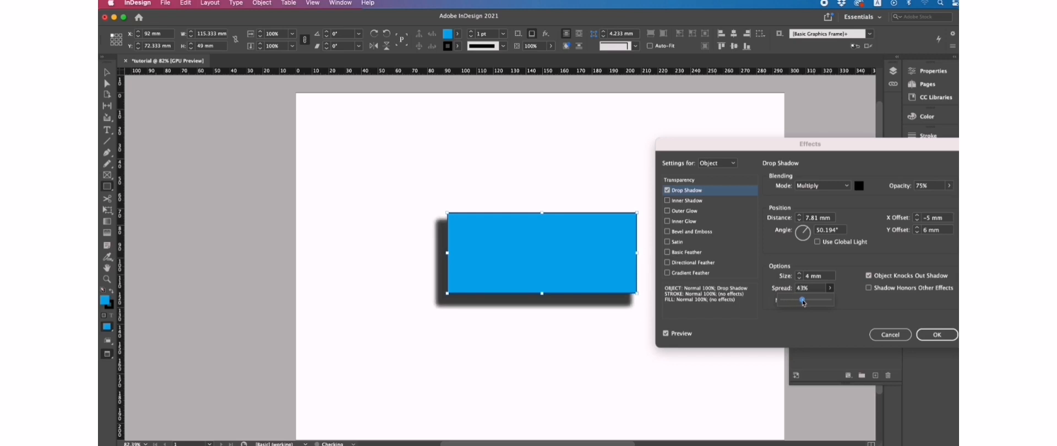
pyautogui.click(829, 300)
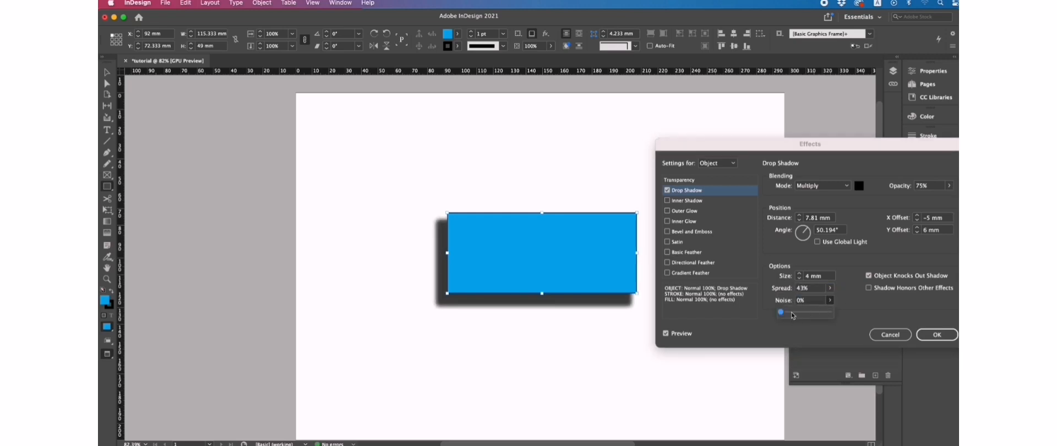
pyautogui.moveTo(793, 312); pyautogui.dragTo(771, 310)
pyautogui.moveTo(801, 149); pyautogui.dragTo(795, 145)
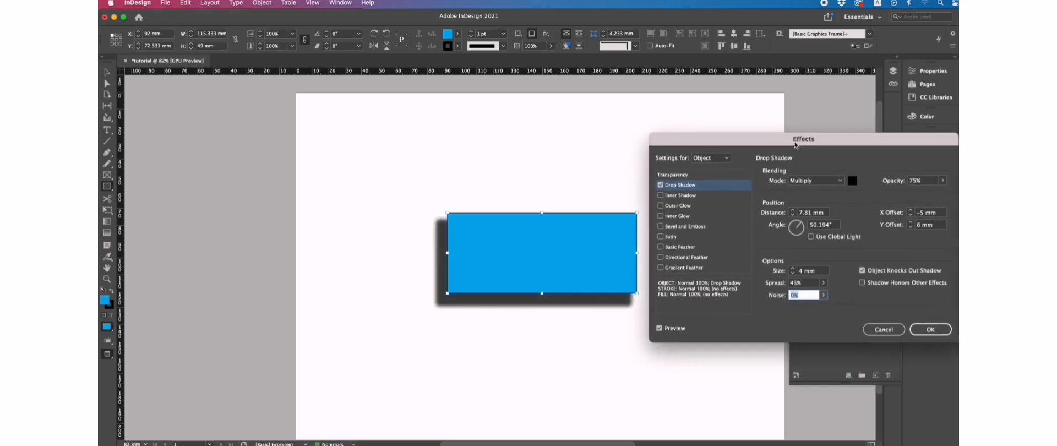
pyautogui.click(931, 330)
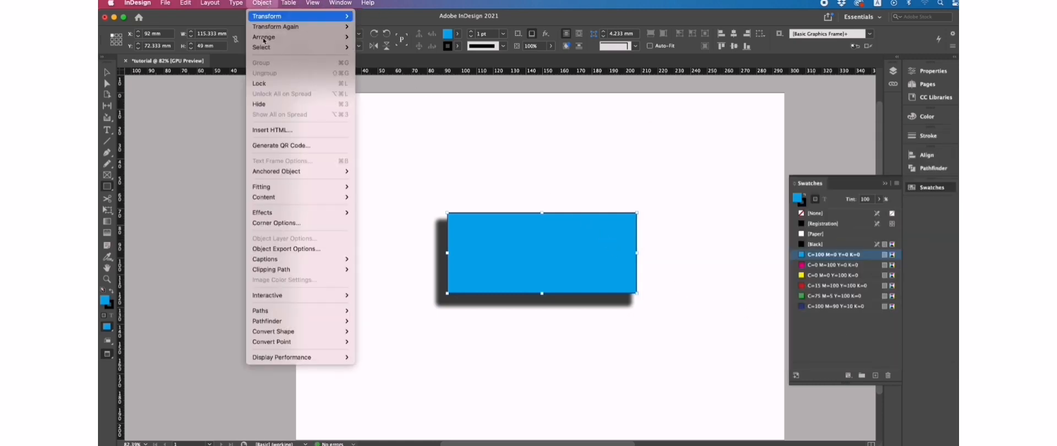
# Step: Recheck the Drop Shadow settings unchanged, then deselect to view the rectangle's shadow
pyautogui.click(266, 4)
pyautogui.moveTo(264, 212)
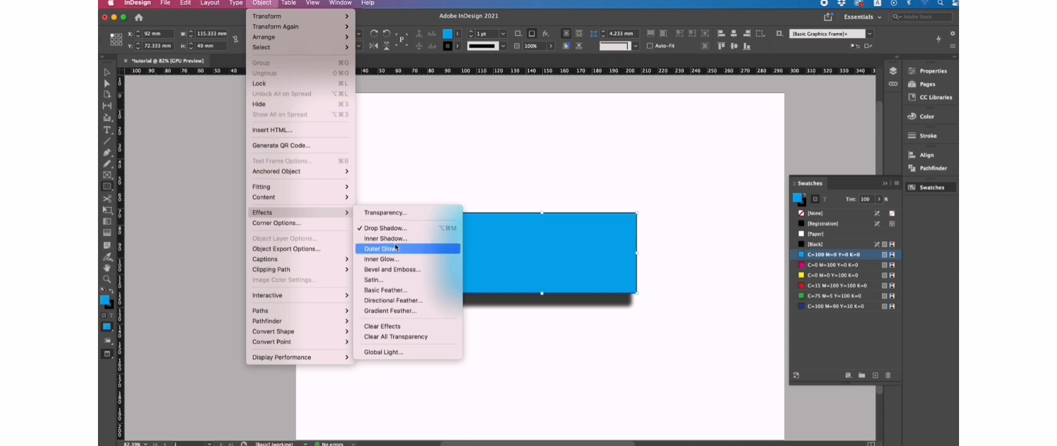
pyautogui.click(397, 232)
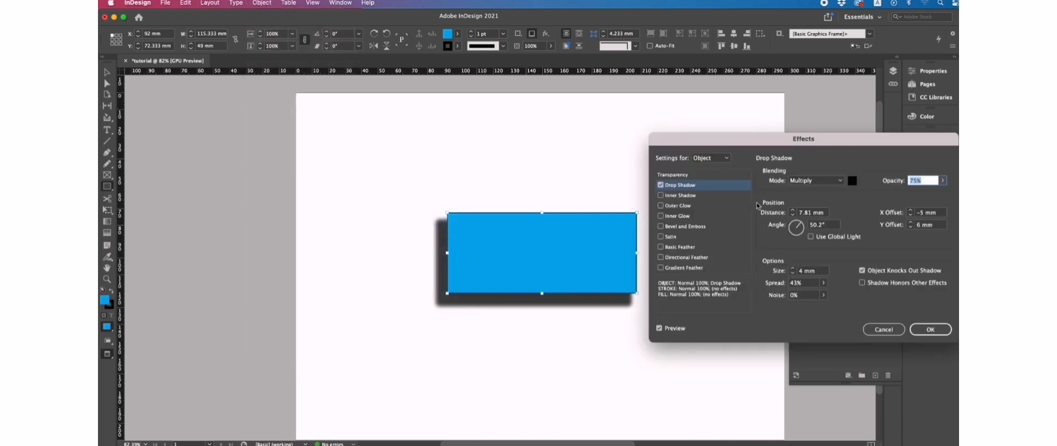
pyautogui.click(891, 331)
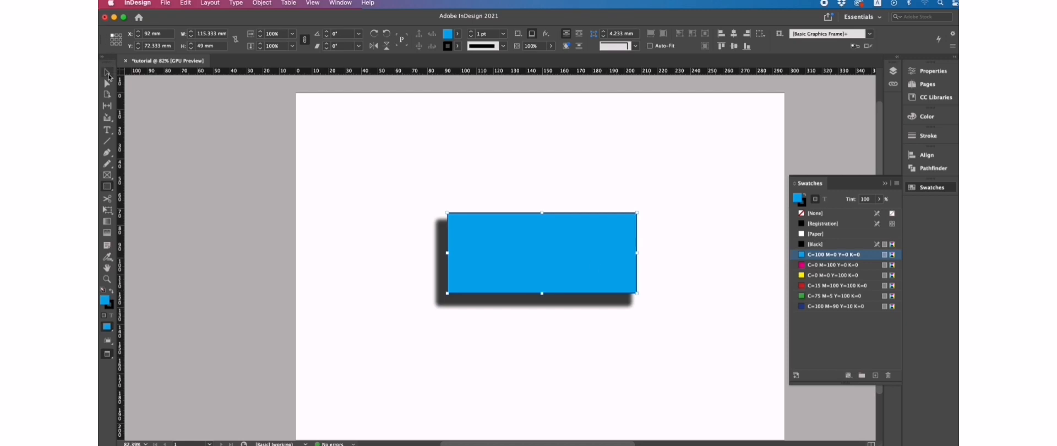
pyautogui.click(107, 72)
pyautogui.click(589, 190)
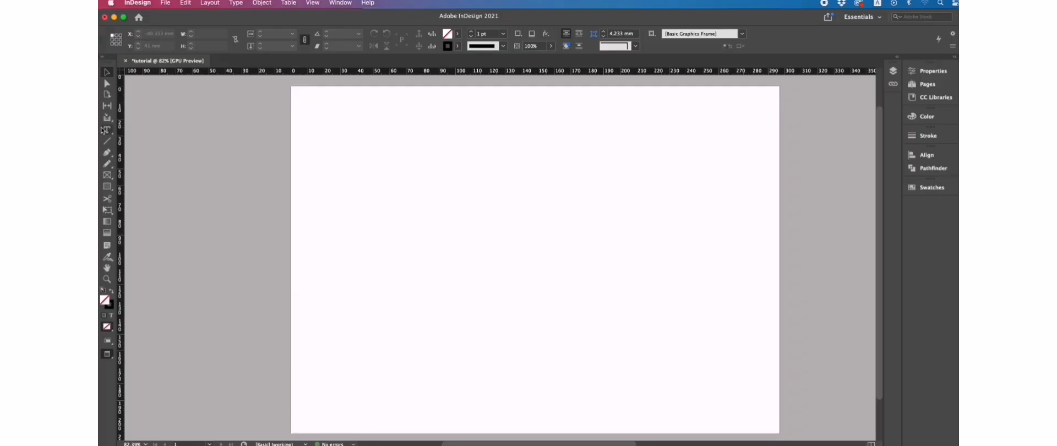
# Step: Draw an empty text frame near the top-left of the page with the Type tool
pyautogui.click(107, 130)
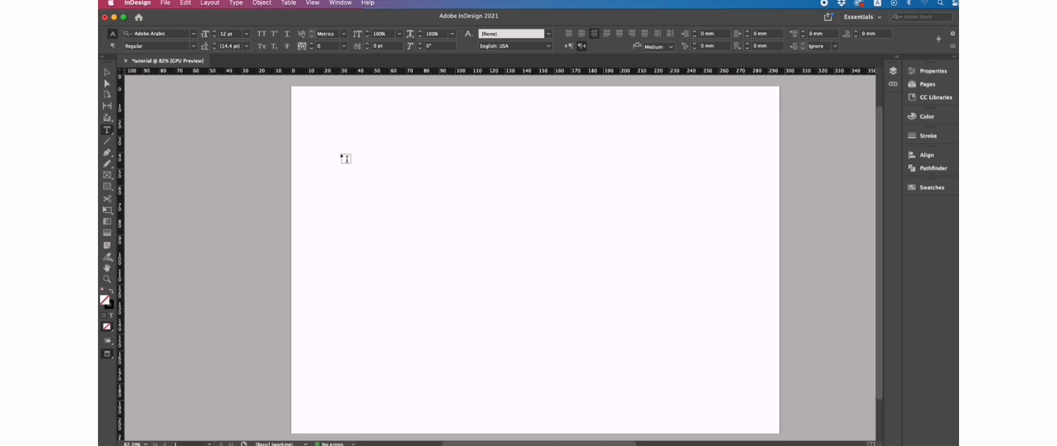
pyautogui.moveTo(362, 159); pyautogui.dragTo(723, 343)
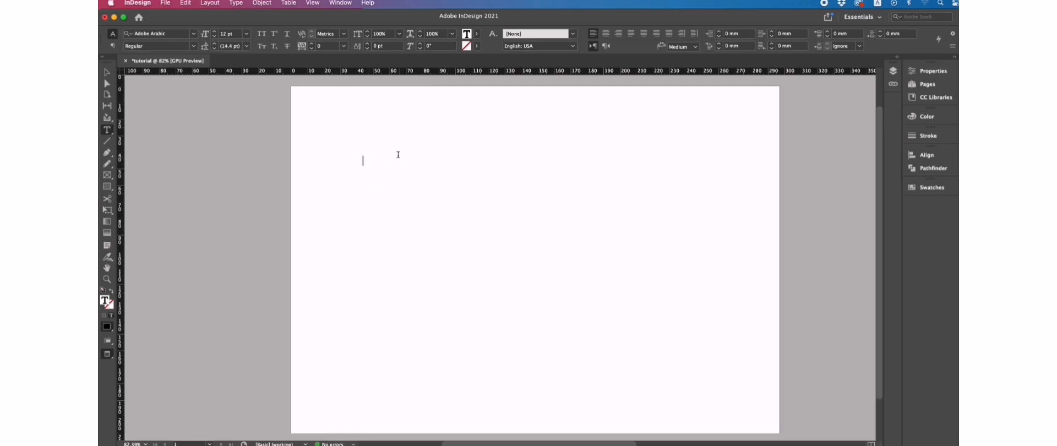
pyautogui.click(297, 4)
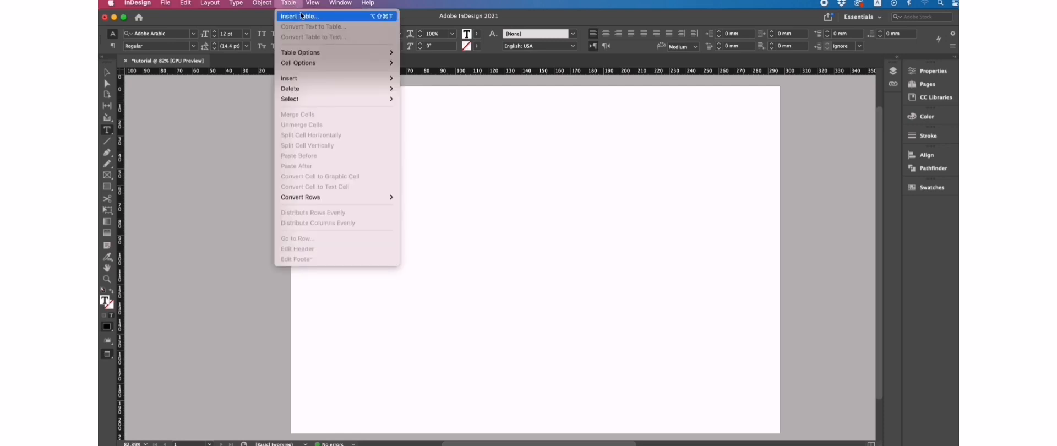
# Step: Insert a table with 6 body rows and 3 columns into the text frame
pyautogui.click(313, 17)
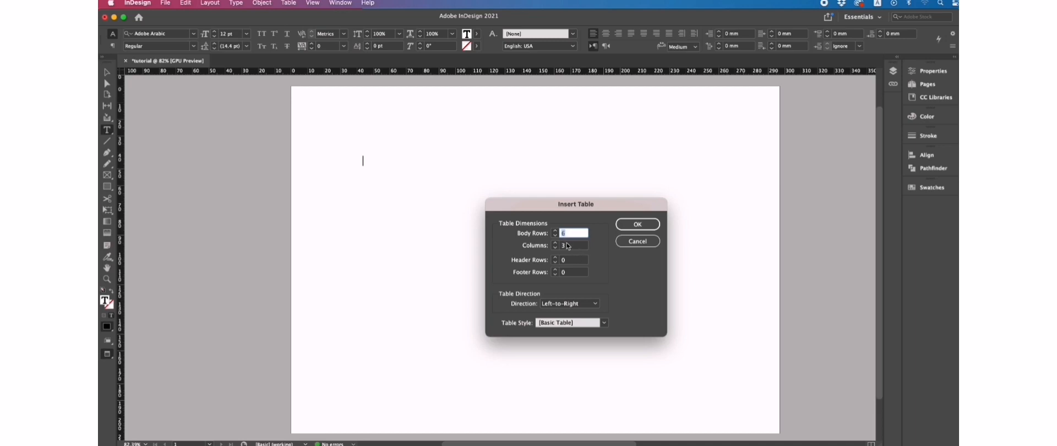
pyautogui.click(566, 246)
pyautogui.moveTo(566, 246); pyautogui.dragTo(564, 237)
pyautogui.click(568, 237)
pyautogui.click(629, 224)
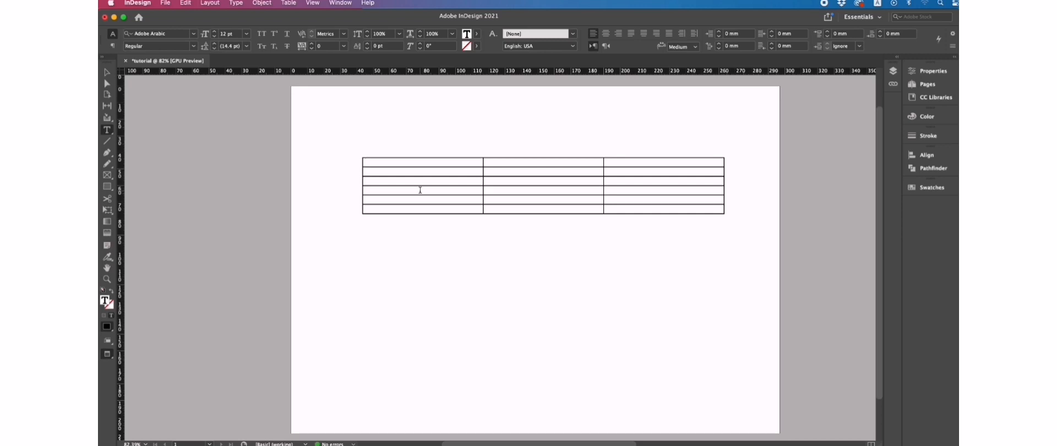
# Step: Select all 18 table cells and bring up the Table Options choices
pyautogui.click(369, 163)
pyautogui.moveTo(370, 163); pyautogui.dragTo(704, 229)
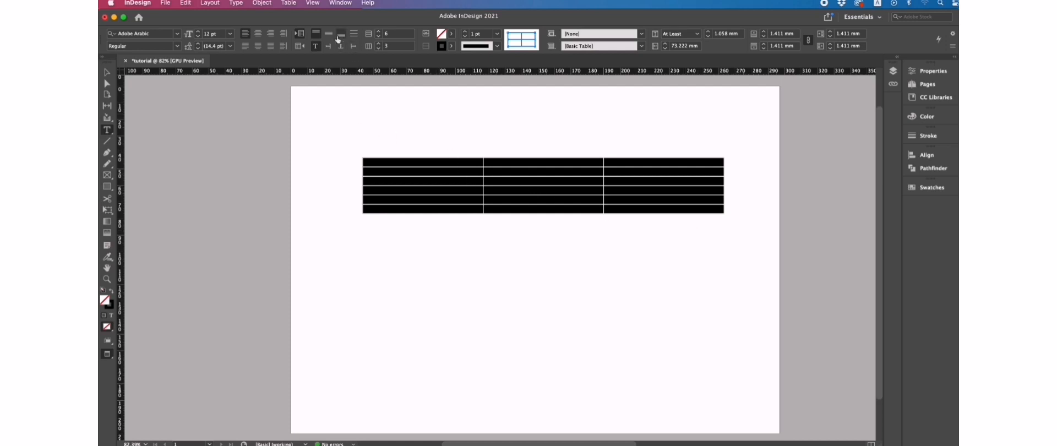
pyautogui.click(286, 4)
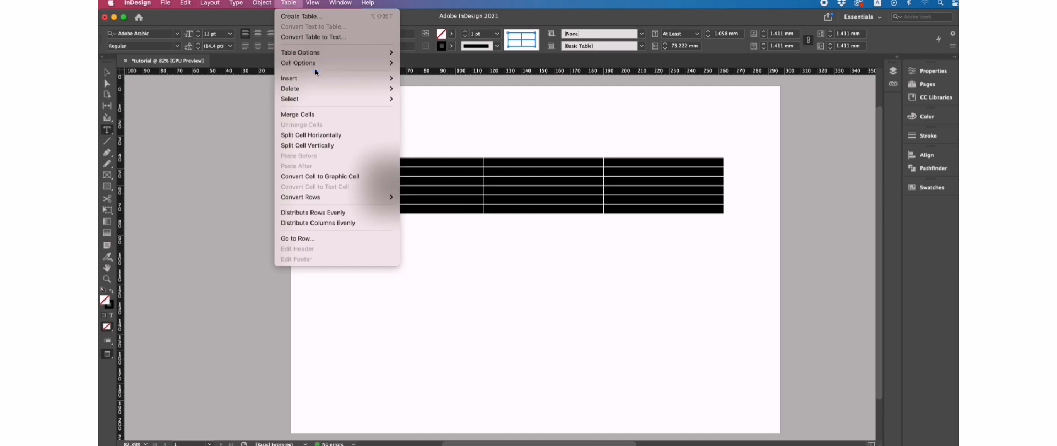
pyautogui.moveTo(326, 55)
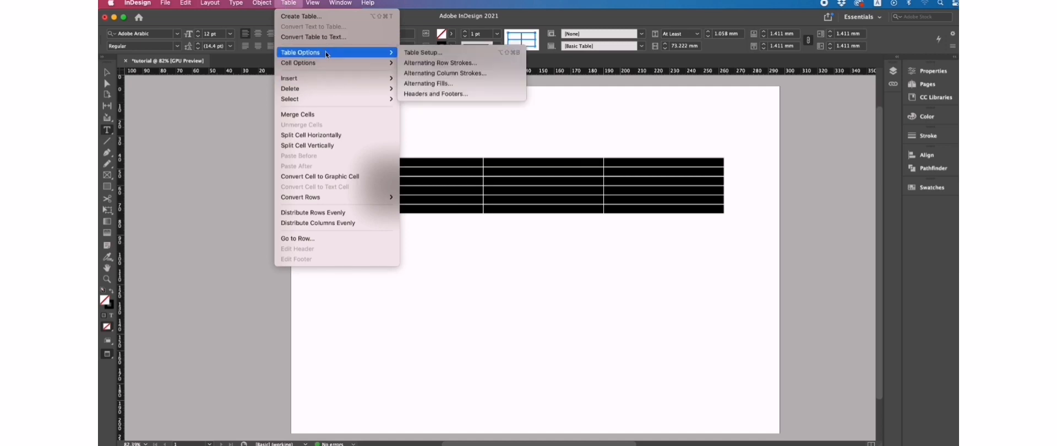
pyautogui.click(440, 55)
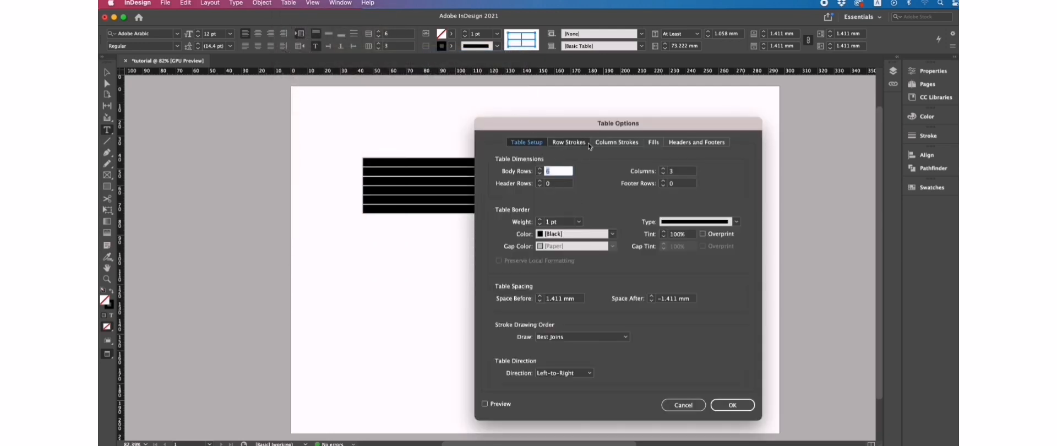
pyautogui.click(668, 144)
pyautogui.click(638, 143)
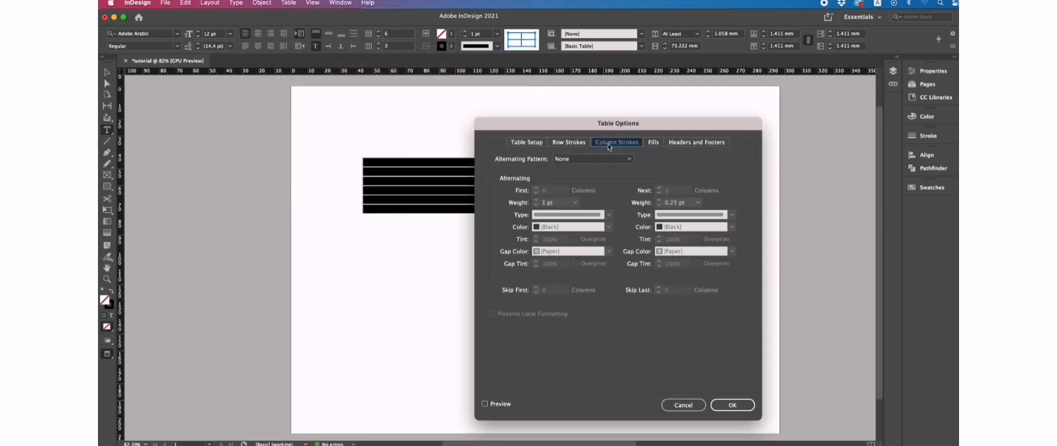
pyautogui.click(570, 143)
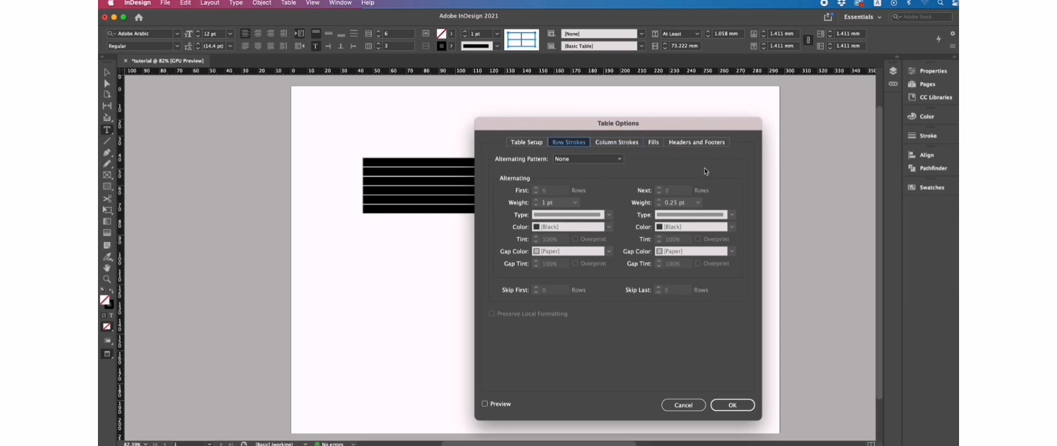
pyautogui.click(680, 145)
pyautogui.click(683, 404)
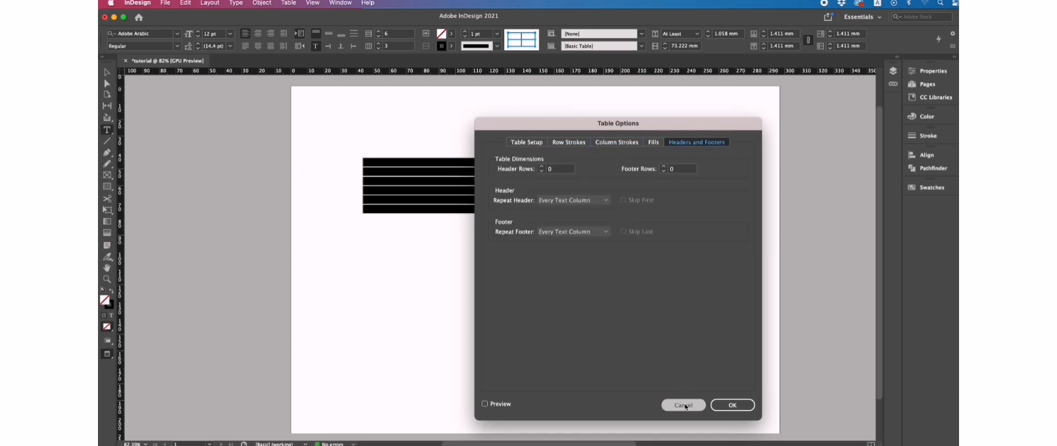
pyautogui.click(289, 4)
# Step: Give the selected cells C=100 M=0 Y=0 K=0 cyan strokes of type Dashed (3 and 2), then deselect
pyautogui.moveTo(306, 63)
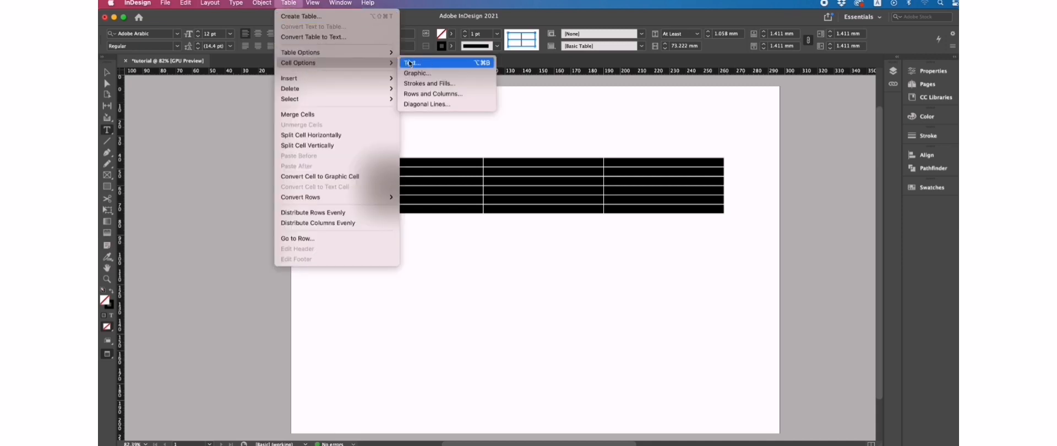
pyautogui.click(437, 64)
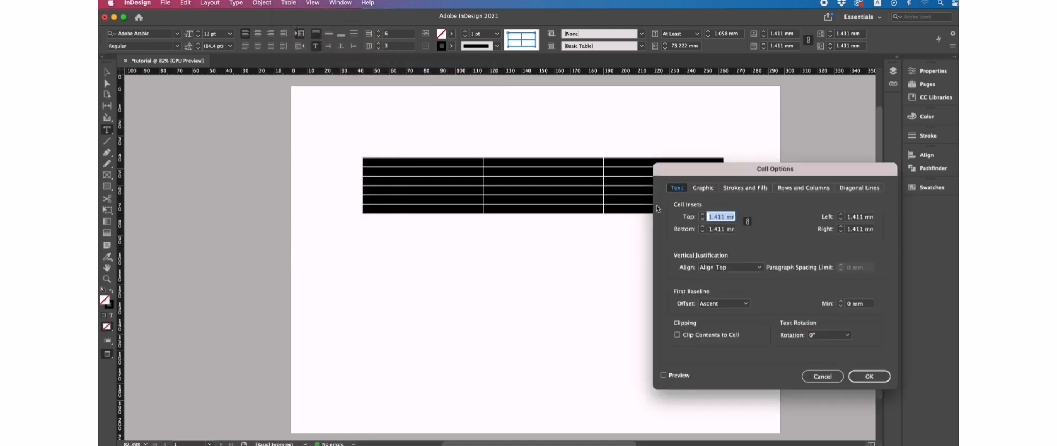
pyautogui.click(703, 188)
pyautogui.click(731, 189)
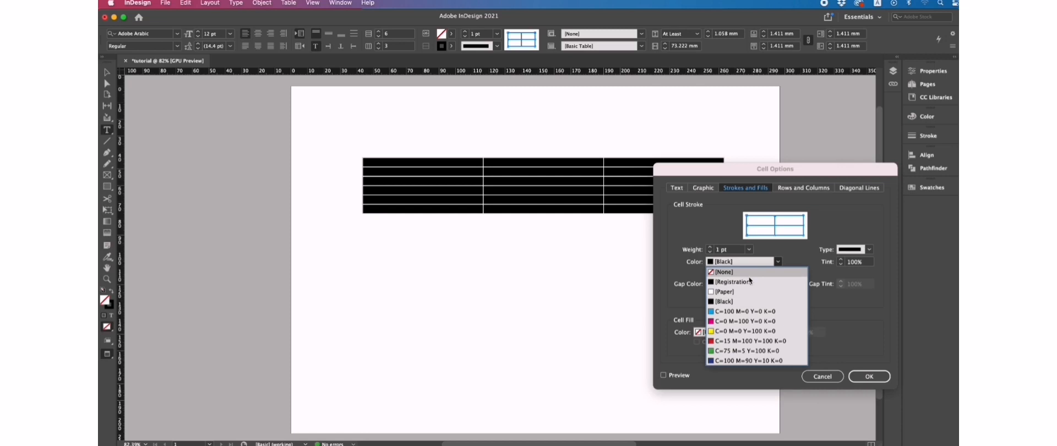
pyautogui.click(733, 310)
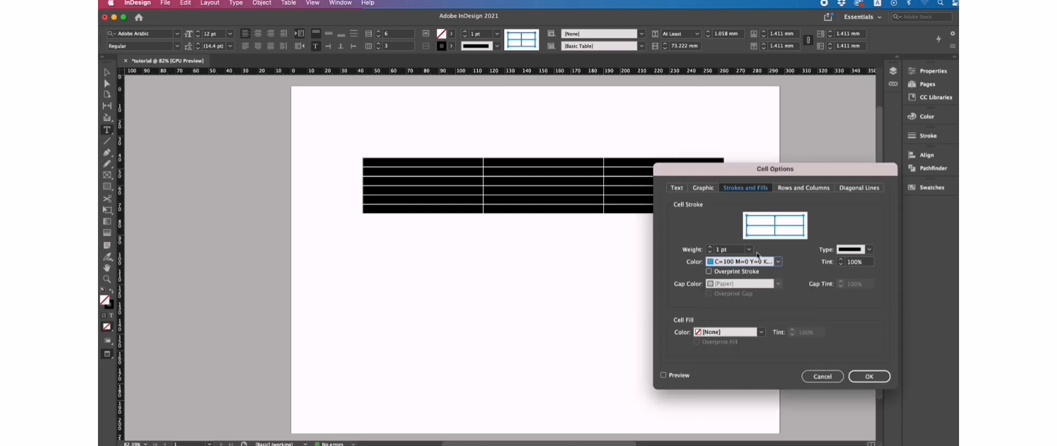
pyautogui.click(870, 251)
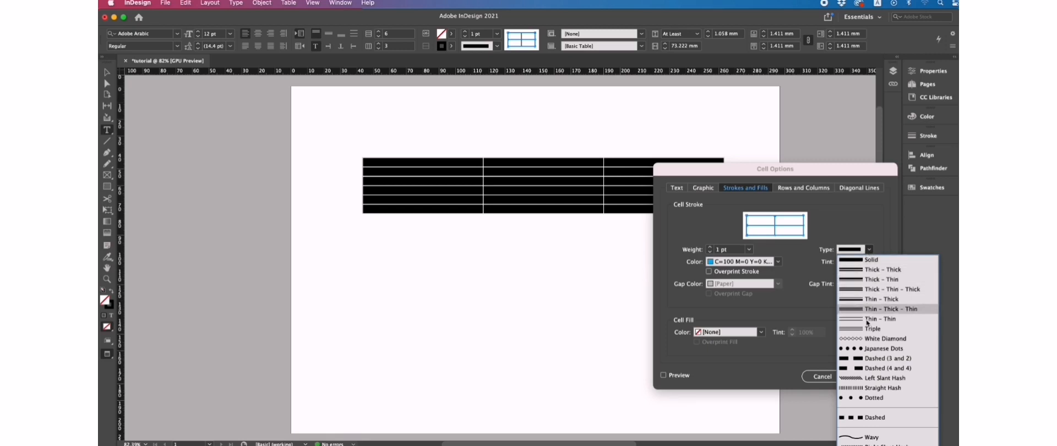
pyautogui.click(864, 358)
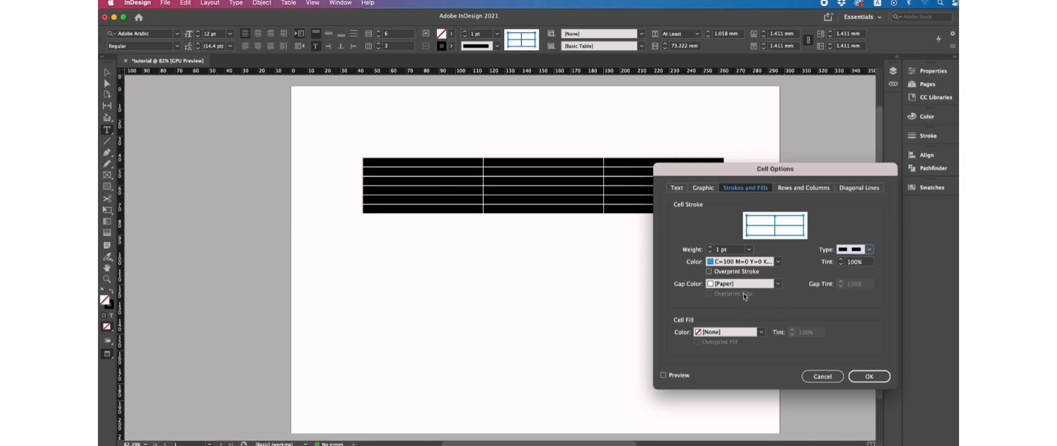
pyautogui.click(870, 378)
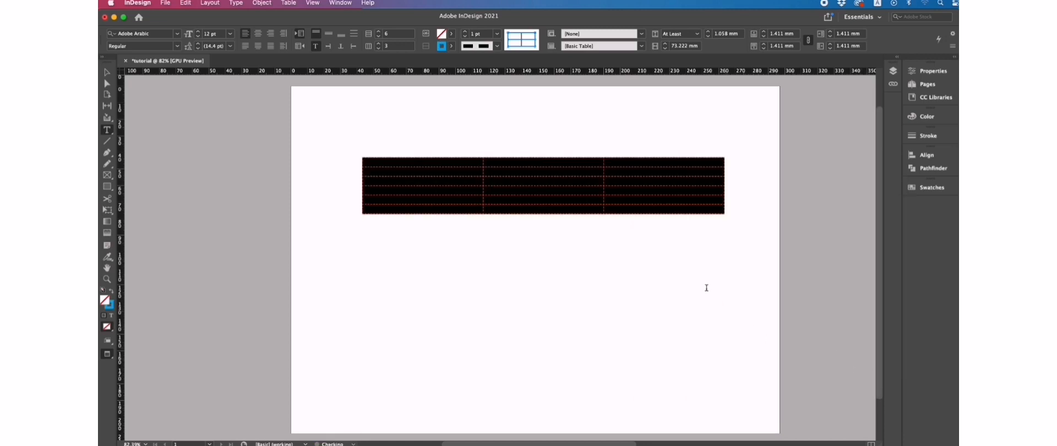
pyautogui.click(650, 266)
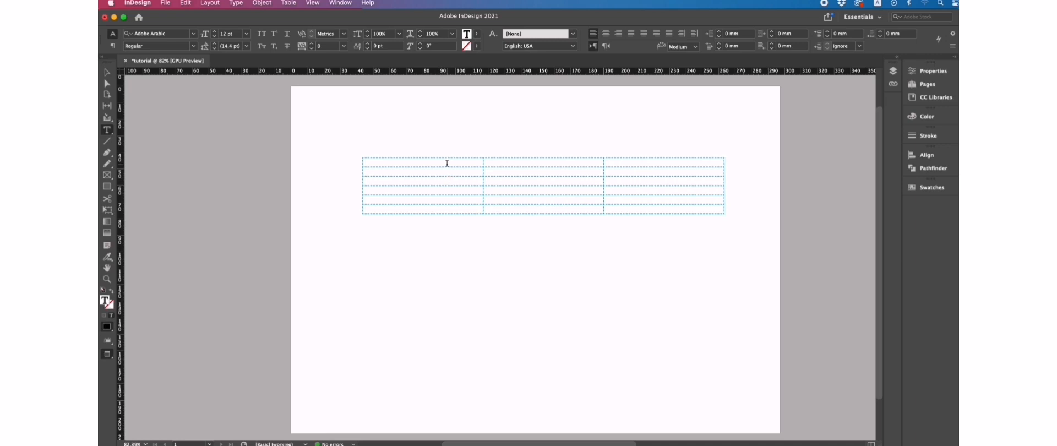
# Step: Type sample text 'shsklsklsklsk' into the table's top-left cell
pyautogui.click(446, 164)
pyautogui.write('sh')
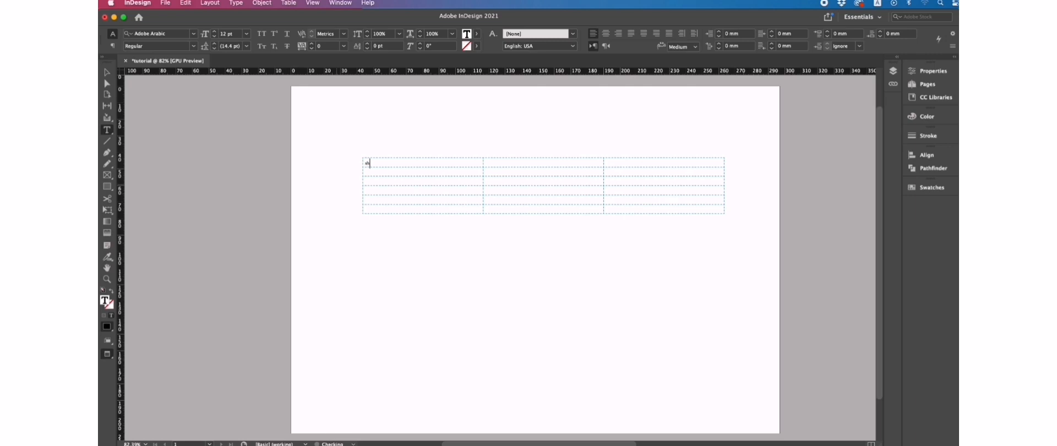
pyautogui.write('sklsklsklsk')
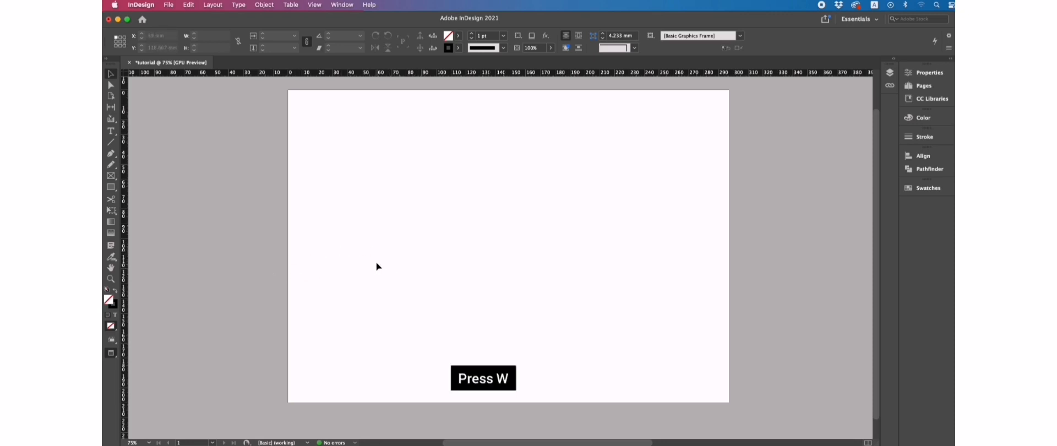
# Step: Toggle between Normal and Preview screen modes using W and the Screen Mode flyout
pyautogui.press('w')
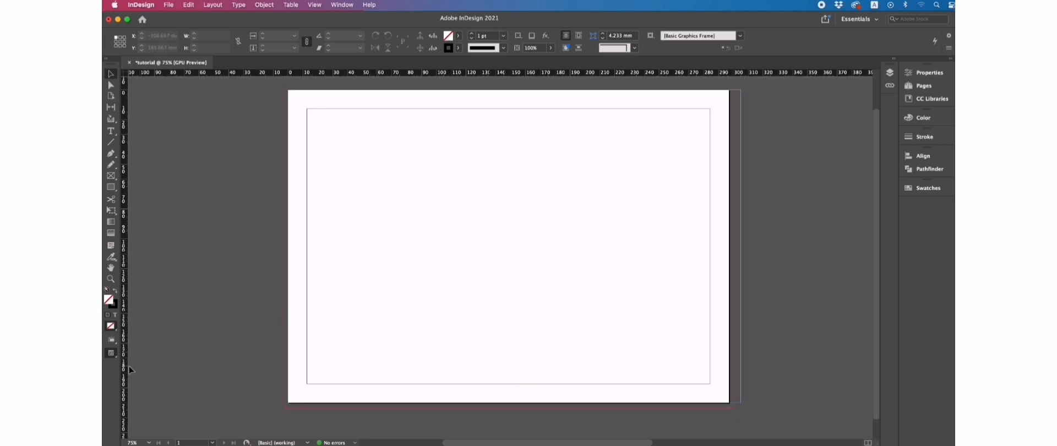
pyautogui.click(114, 359)
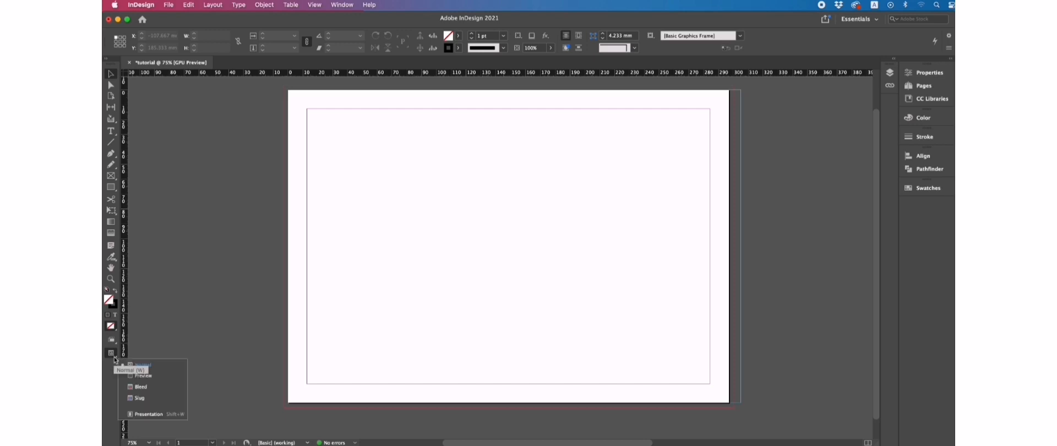
pyautogui.click(136, 377)
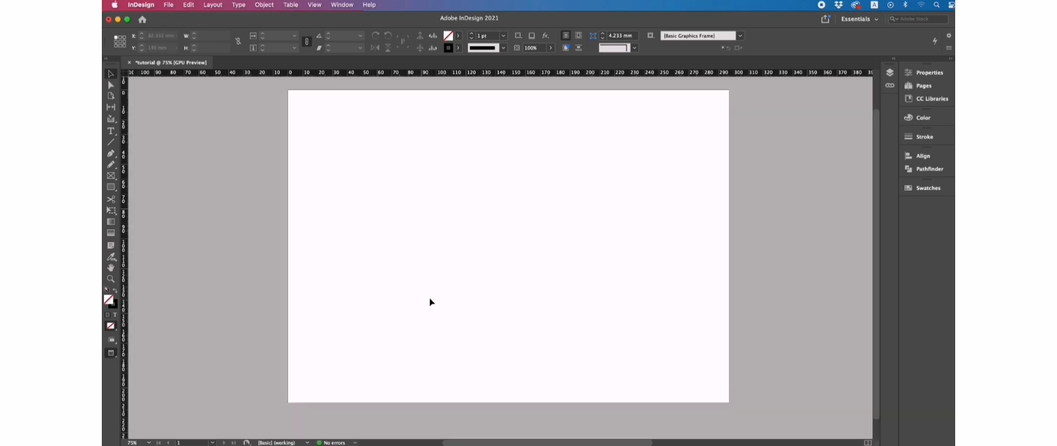
pyautogui.press('w')
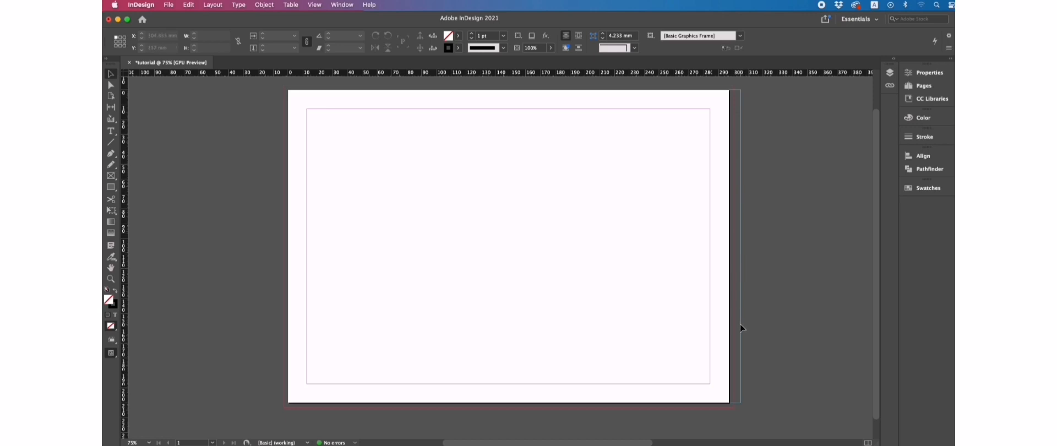
pyautogui.press('w')
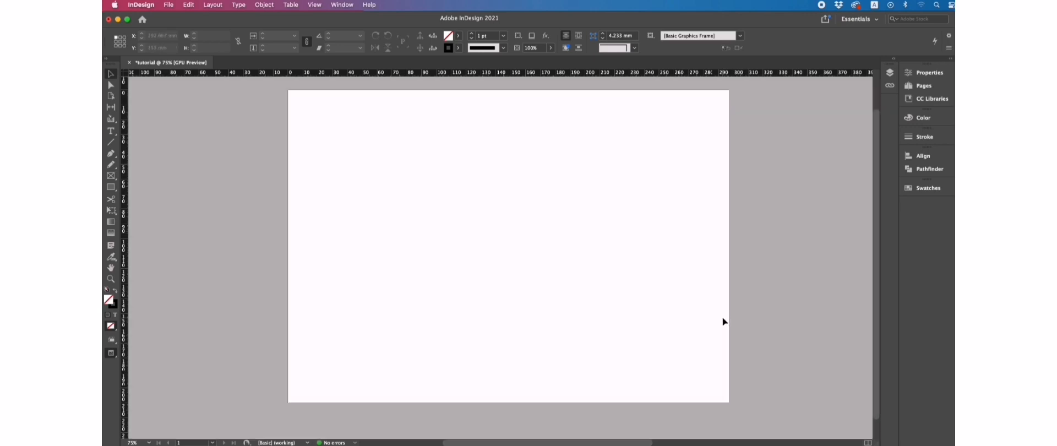
pyautogui.press('w')
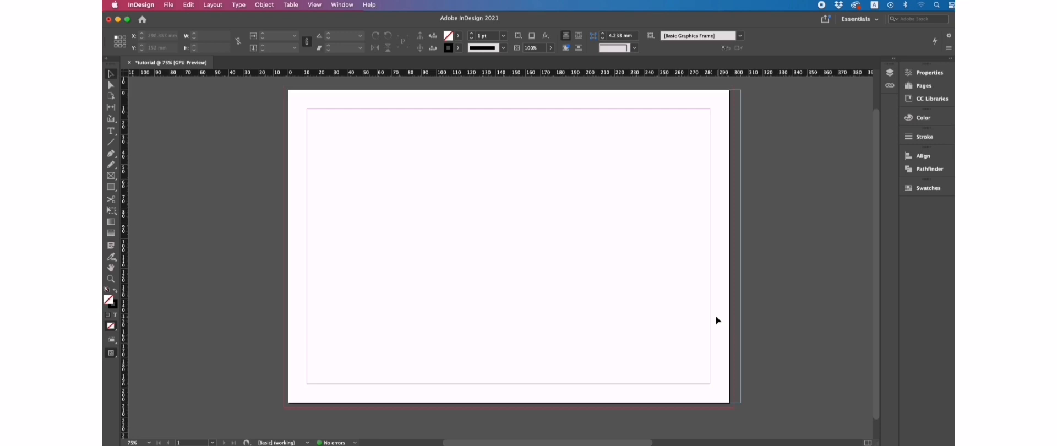
pyautogui.click(169, 6)
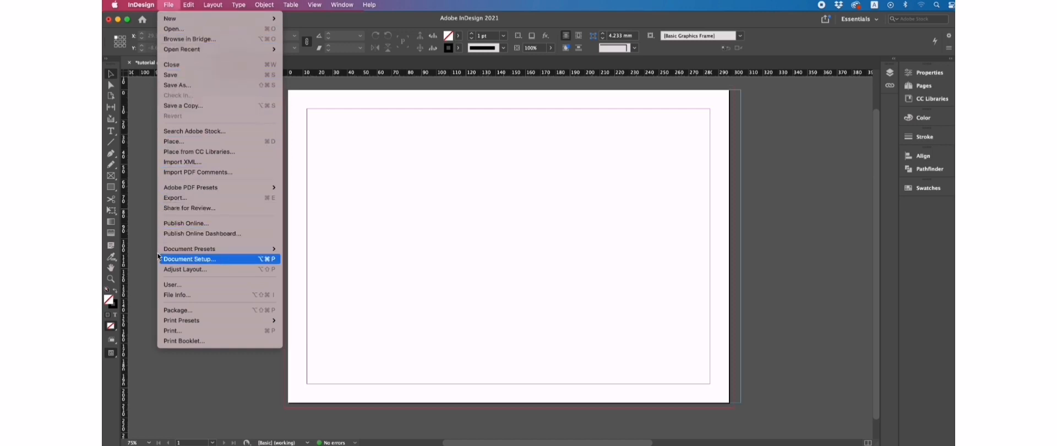
pyautogui.moveTo(176, 252)
pyautogui.click(199, 260)
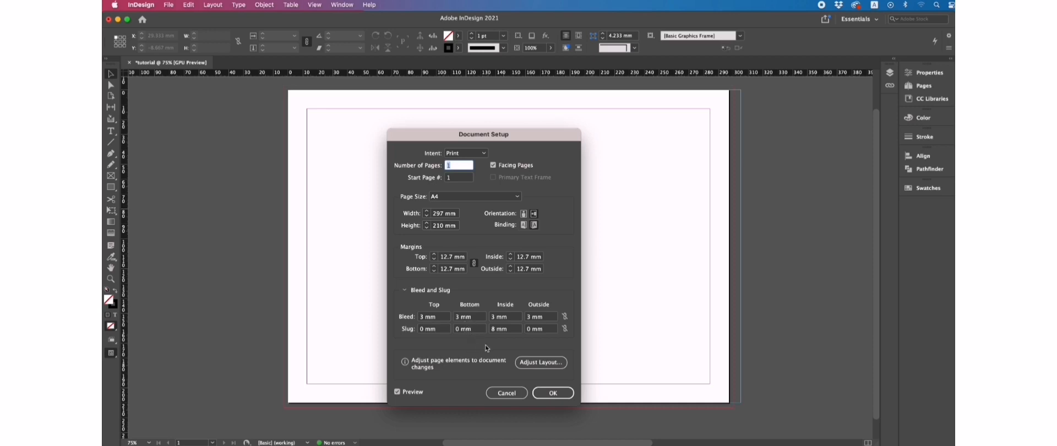
pyautogui.click(552, 392)
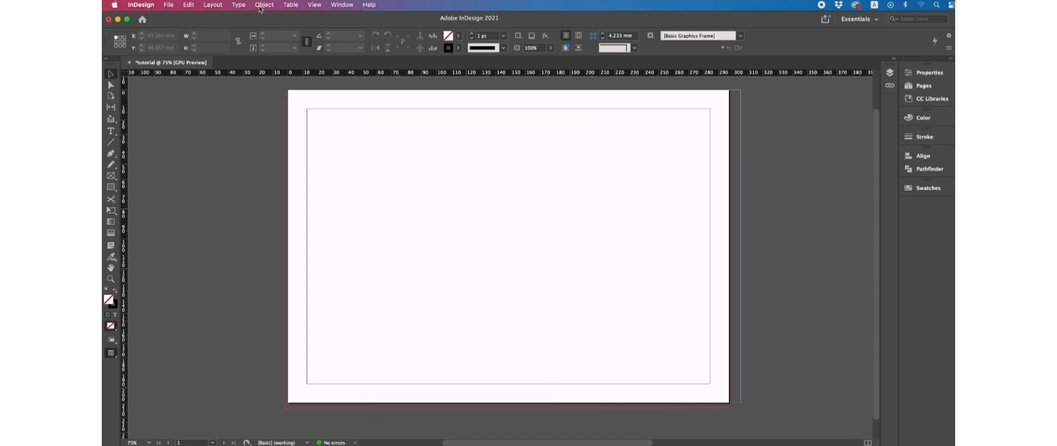
# Step: Confirm Layout > Margins and Columns unchanged at 12.7 mm margins and one column
pyautogui.click(213, 5)
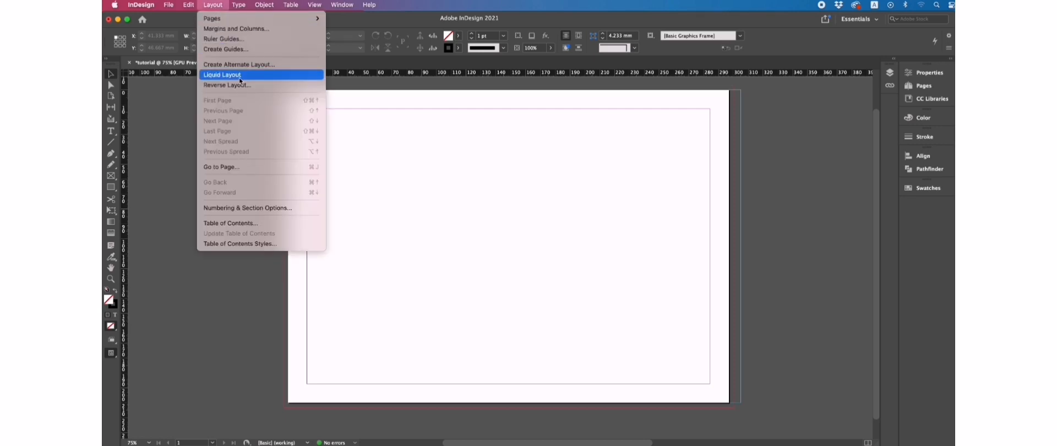
pyautogui.click(239, 29)
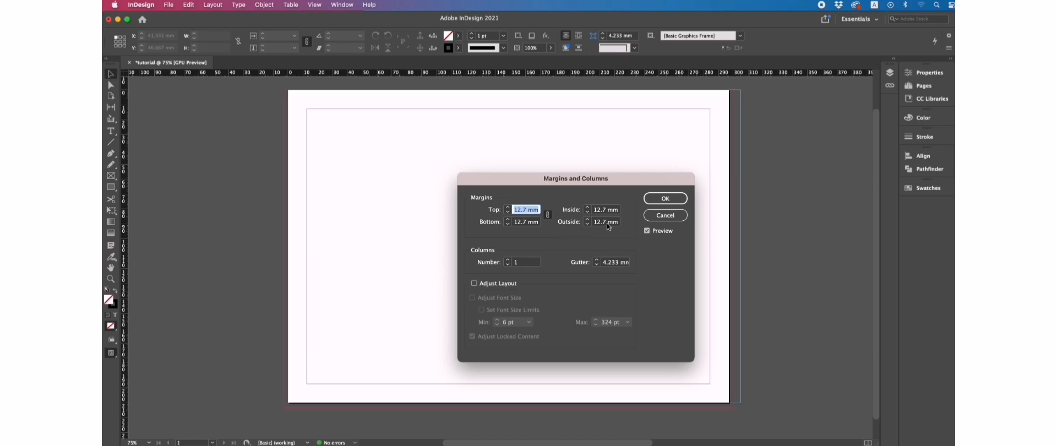
pyautogui.click(663, 200)
pyautogui.click(665, 200)
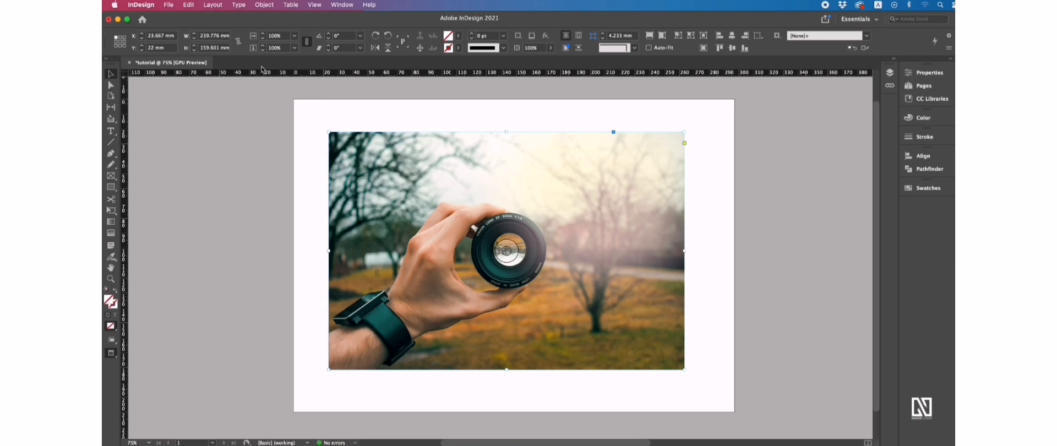
# Step: Shrink the lens photo and its frame together proportionally from the top-left corner, then link the scale values
pyautogui.click(169, 5)
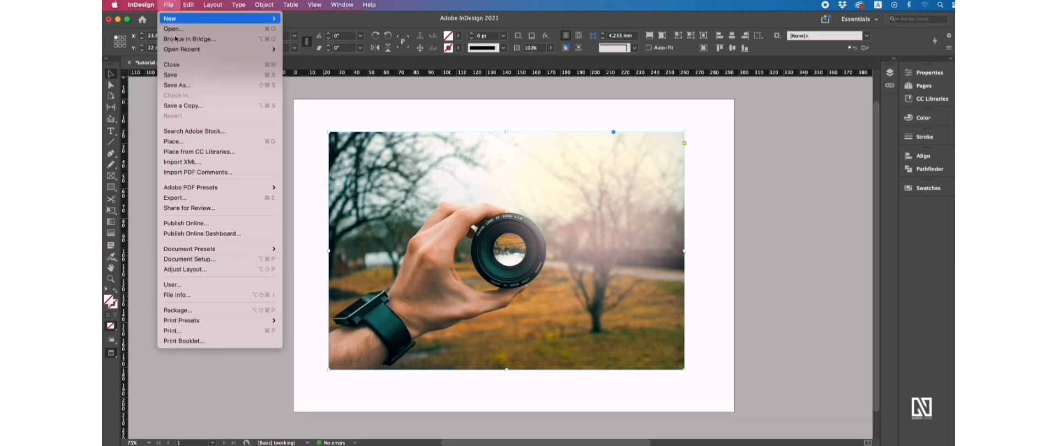
pyautogui.click(366, 114)
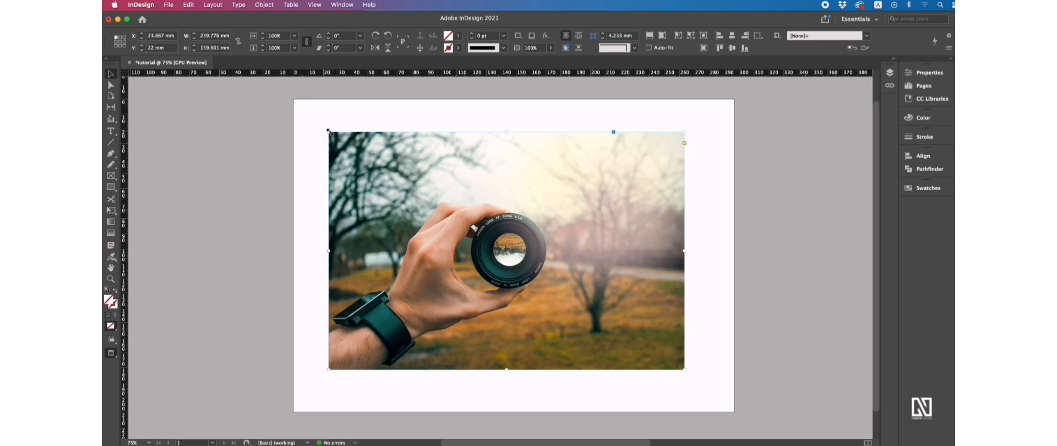
pyautogui.moveTo(329, 131)
pyautogui.mouseDown()
pyautogui.moveTo(478, 223)
pyautogui.moveTo(486, 226)
pyautogui.moveTo(501, 196)
pyautogui.moveTo(338, 143)
pyautogui.mouseUp()
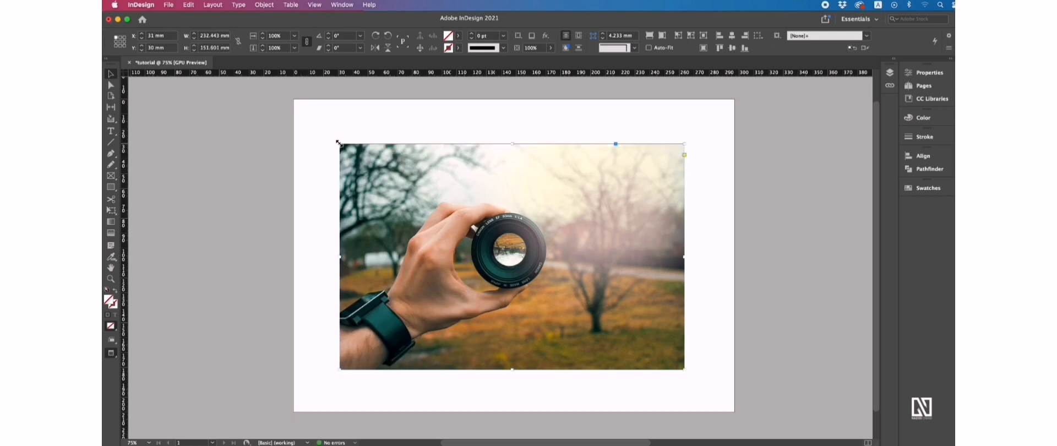
pyautogui.moveTo(339, 143)
pyautogui.mouseDown()
pyautogui.moveTo(477, 235)
pyautogui.moveTo(349, 150)
pyautogui.mouseUp()
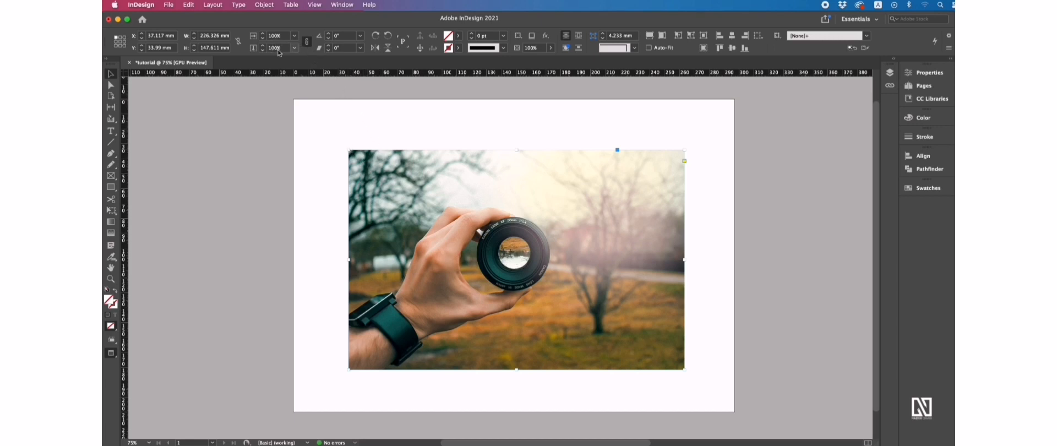
pyautogui.click(307, 44)
# Step: Step the photo's Scale X percentage up, then back down to 100%, with the stepper arrows
pyautogui.click(263, 35)
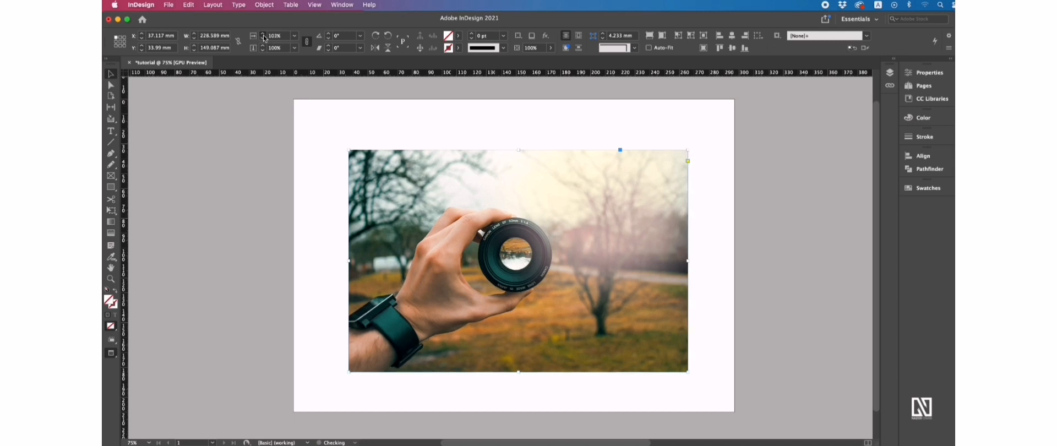
pyautogui.click(263, 35)
pyautogui.click(263, 35)
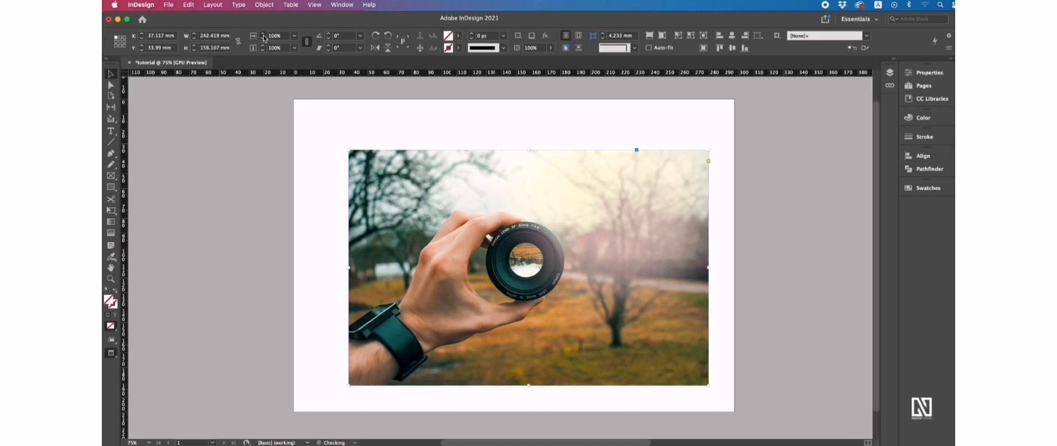
pyautogui.click(264, 36)
pyautogui.click(263, 37)
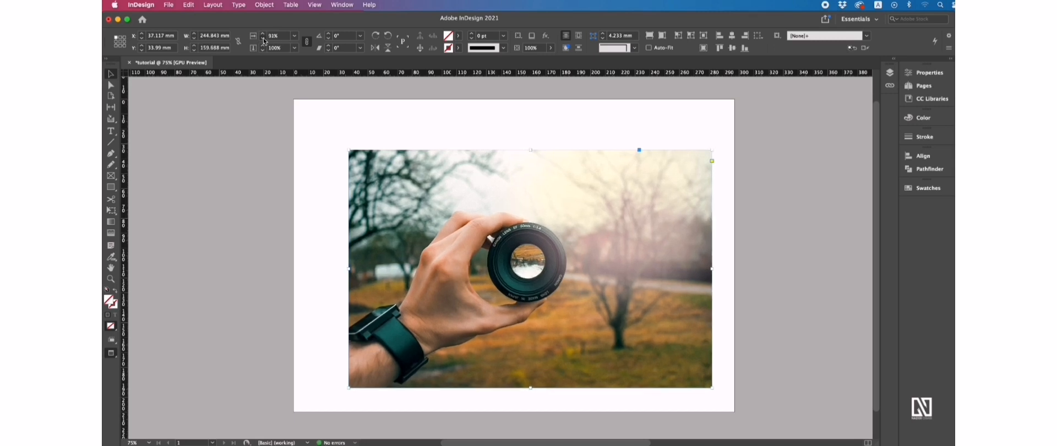
pyautogui.click(264, 37)
pyautogui.click(263, 35)
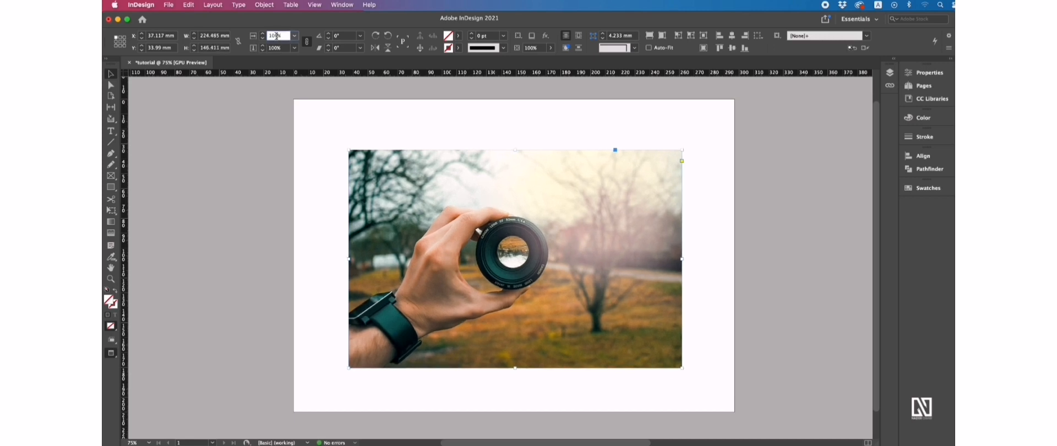
# Step: Fine-tune the photo's scale one percent at a time using Up and Down arrows in the field
pyautogui.click(282, 36)
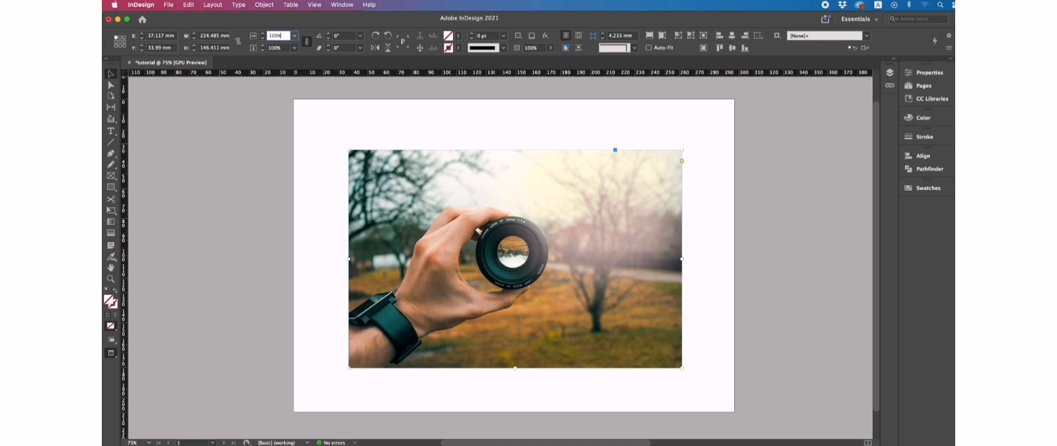
pyautogui.press('Down')
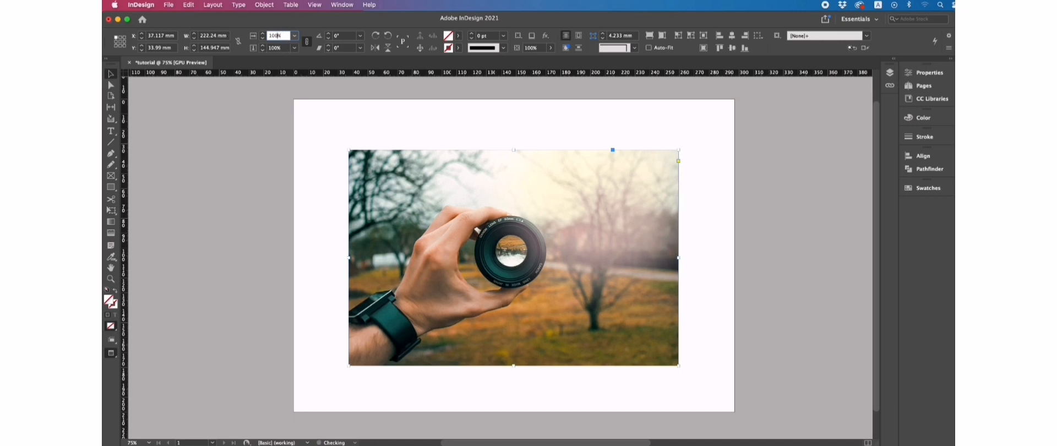
pyautogui.press('Up')
pyautogui.press('Up')
pyautogui.press('Up')
pyautogui.press('Up')
pyautogui.press('Up')
pyautogui.press('Up')
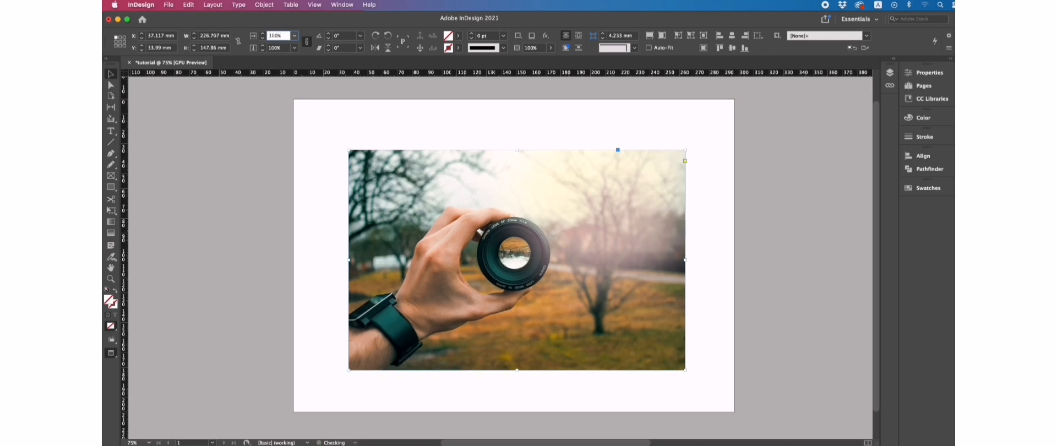
pyautogui.press('Down')
pyautogui.press('Down')
pyautogui.press('Down')
pyautogui.press('Down')
pyautogui.press('Down')
pyautogui.press('Down')
pyautogui.press('Down')
pyautogui.press('Down')
pyautogui.press('Down')
pyautogui.press('Down')
pyautogui.press('Down')
pyautogui.press('Down')
pyautogui.press('Down')
pyautogui.press('Down')
pyautogui.press('Down')
pyautogui.press('Down')
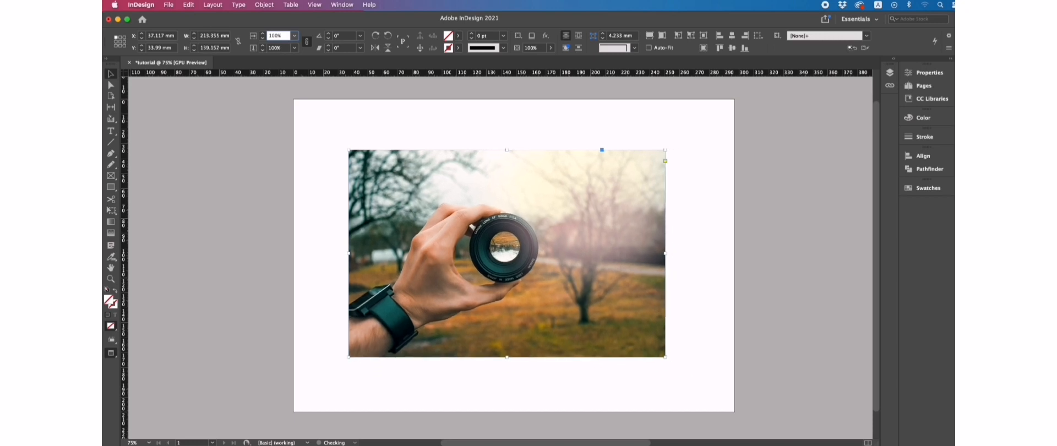
pyautogui.press('Down')
pyautogui.press('Down')
pyautogui.press('Down')
pyautogui.press('Down')
pyautogui.press('Down')
pyautogui.press('Up')
pyautogui.press('Up')
pyautogui.press('Up')
pyautogui.press('Up')
pyautogui.press('Up')
pyautogui.press('Up')
pyautogui.press('Up')
pyautogui.press('Up')
pyautogui.press('Up')
pyautogui.press('Up')
pyautogui.press('Up')
pyautogui.press('Up')
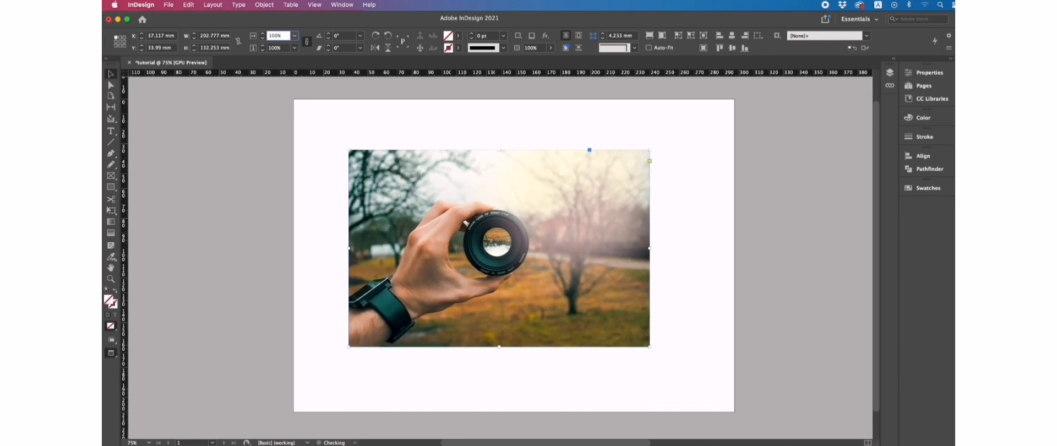
pyautogui.press('Up')
pyautogui.press('Up')
pyautogui.press('Up')
pyautogui.press('Up')
pyautogui.press('Up')
pyautogui.press('Down')
pyautogui.press('Down')
pyautogui.press('Down')
pyautogui.press('Down')
pyautogui.press('Down')
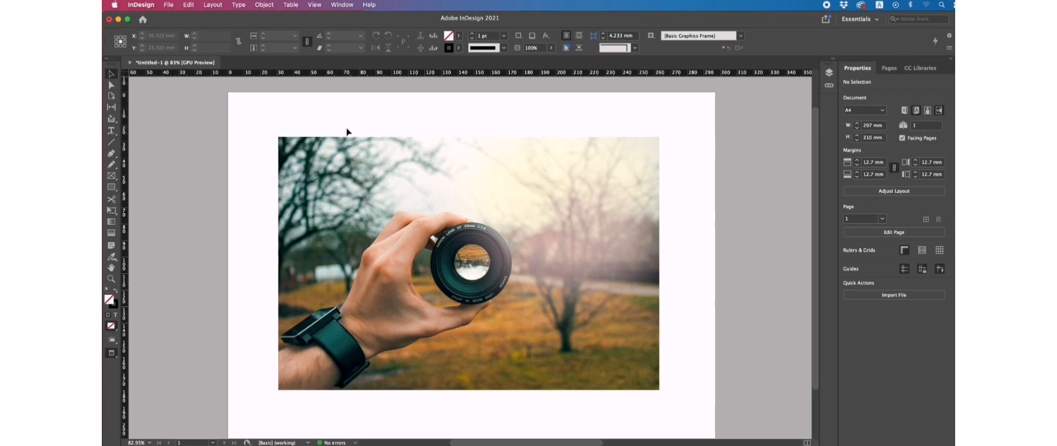
# Step: Trial-crop the photo frame from its corner, undo it, then switch to Direct Selection and deselect
pyautogui.click(307, 144)
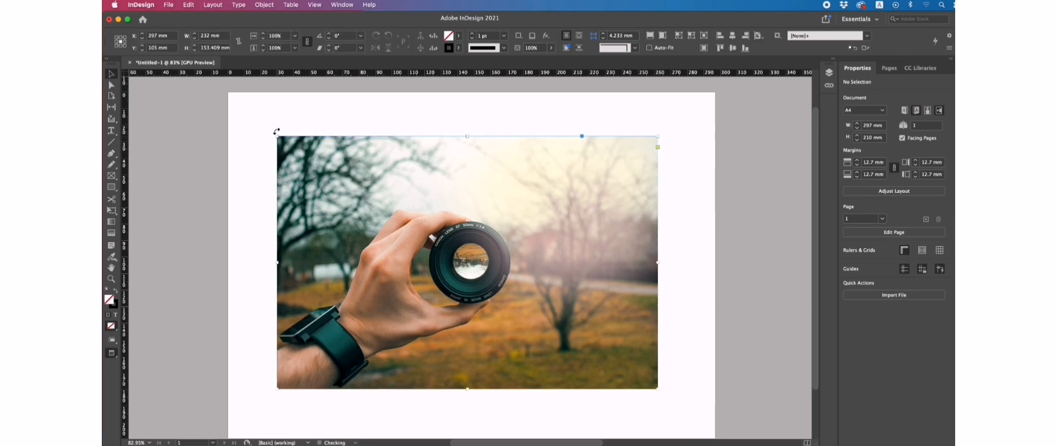
pyautogui.moveTo(276, 135); pyautogui.dragTo(388, 226)
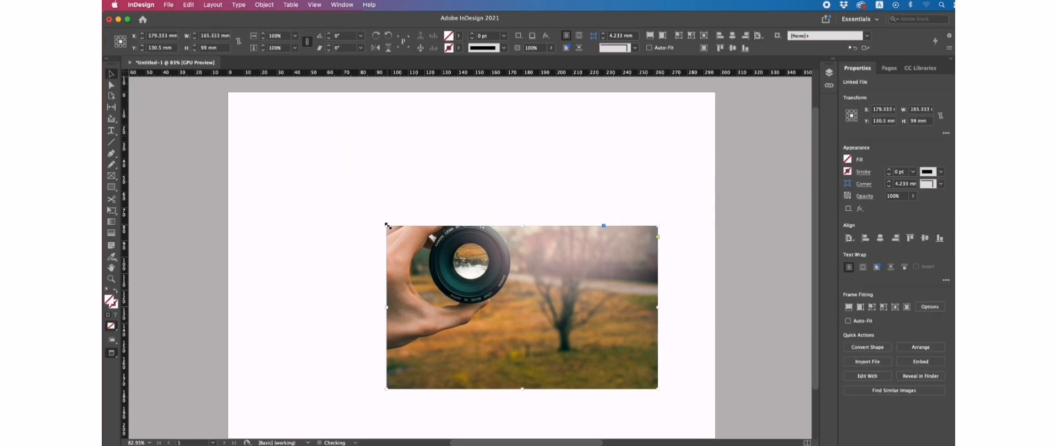
pyautogui.press('super+z')
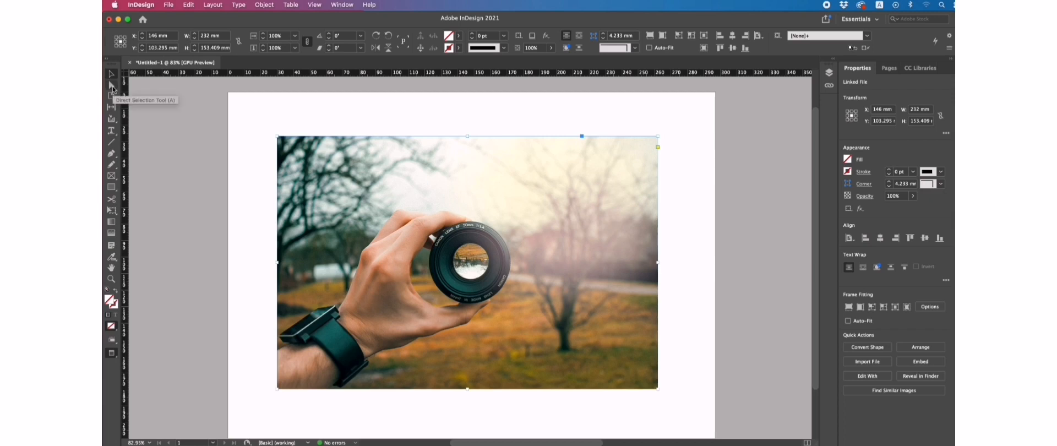
pyautogui.click(111, 87)
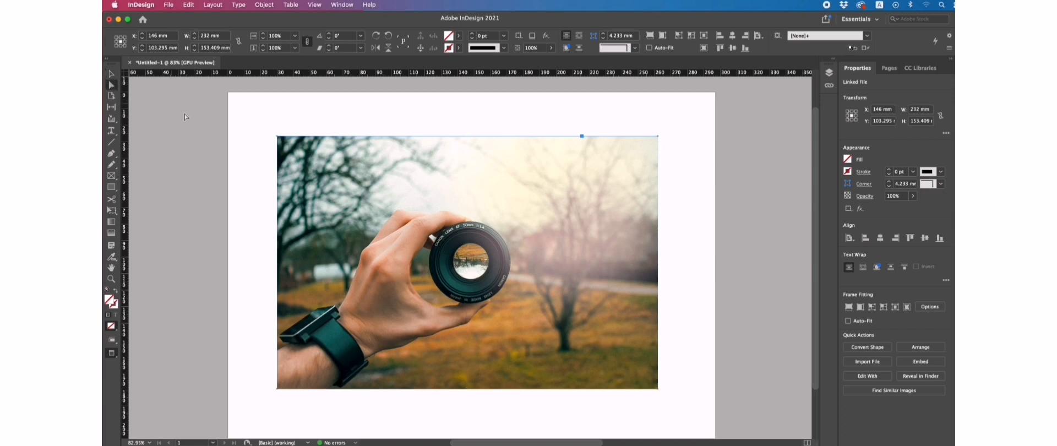
pyautogui.click(406, 121)
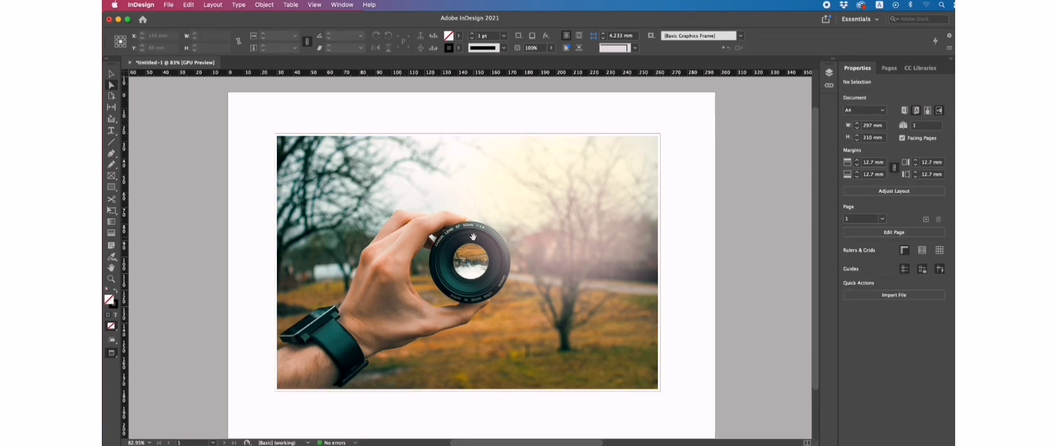
# Step: Select the lens picture inside its frame and step its scale up to about 352%
pyautogui.click(473, 237)
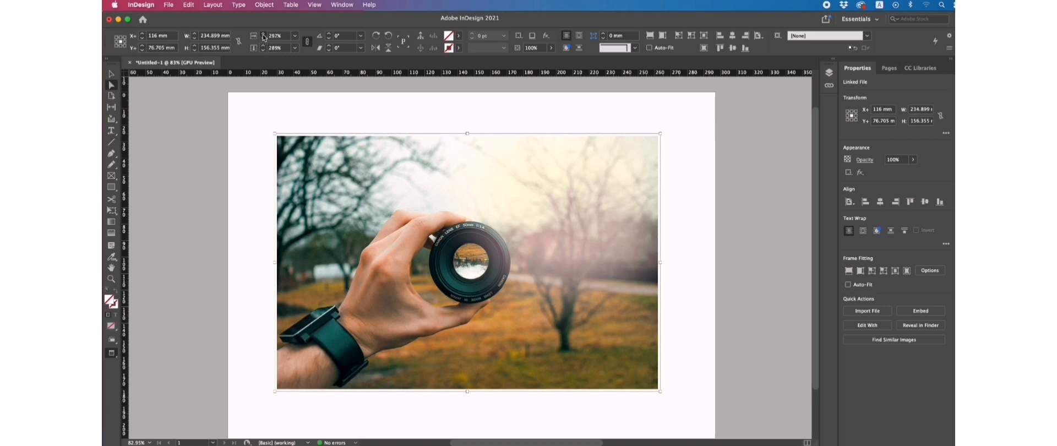
pyautogui.click(265, 36)
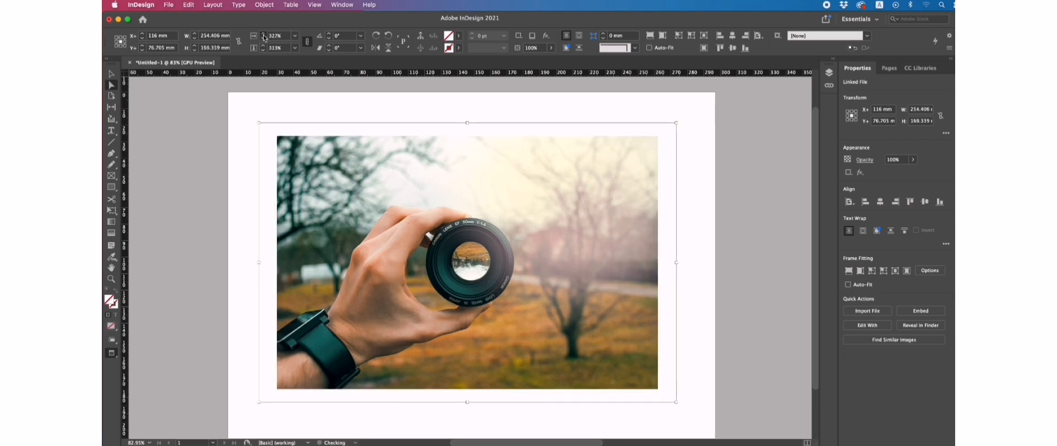
pyautogui.click(264, 37)
pyautogui.click(264, 37)
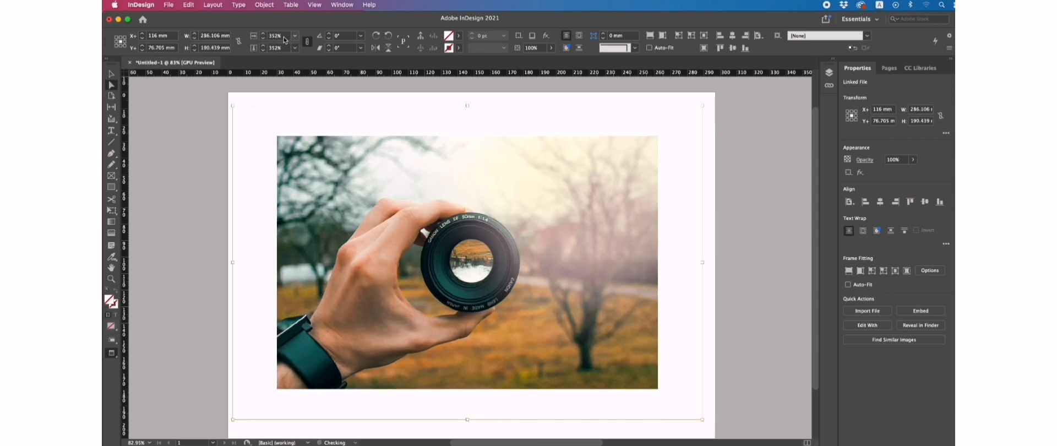
# Step: Enter 351%, arrow it down to 345%, then shift the picture within its frame
pyautogui.click(279, 36)
pyautogui.write('351')
pyautogui.press('Return')
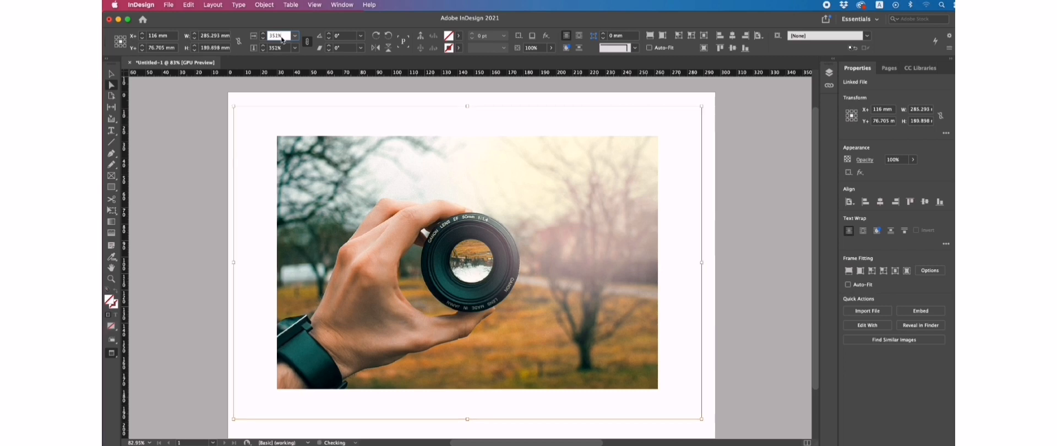
pyautogui.press('Down')
pyautogui.press('Down')
pyautogui.press('Down')
pyautogui.press('Down')
pyautogui.press('Down')
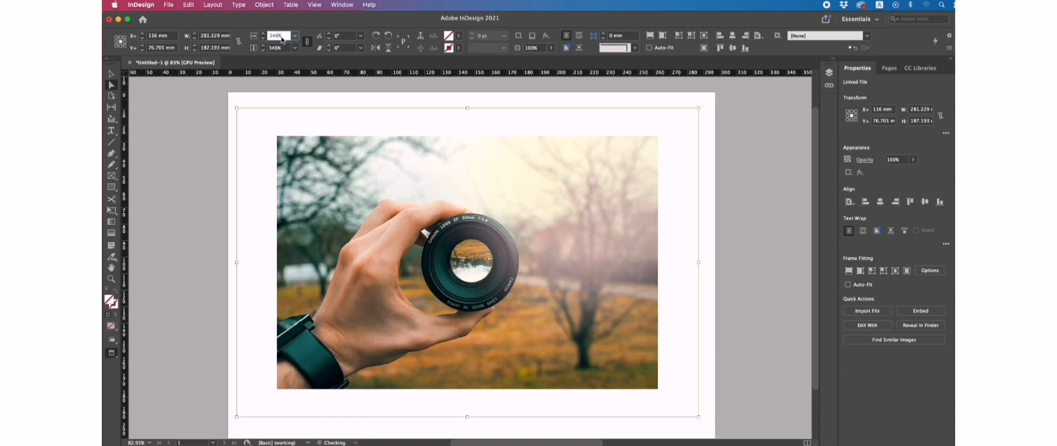
pyautogui.press('Down')
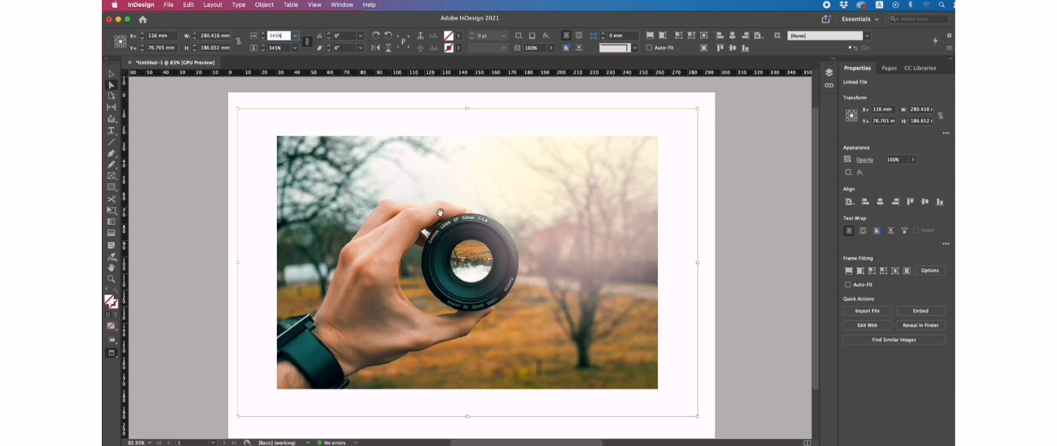
pyautogui.press('Return')
pyautogui.moveTo(472, 220)
pyautogui.mouseDown()
pyautogui.moveTo(474, 229)
pyautogui.moveTo(463, 225)
pyautogui.mouseUp()
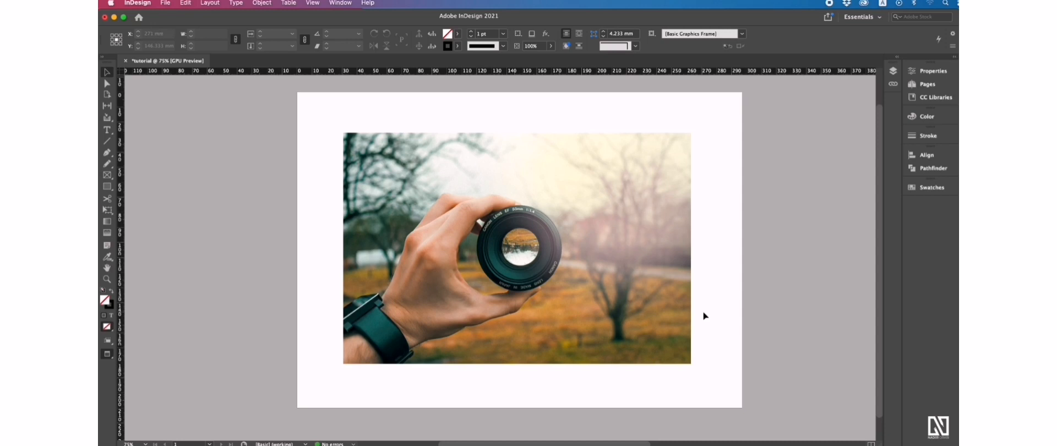
# Step: Select the lens photo's frame and fit its content to the frame
pyautogui.hscroll(2, 708, 314)
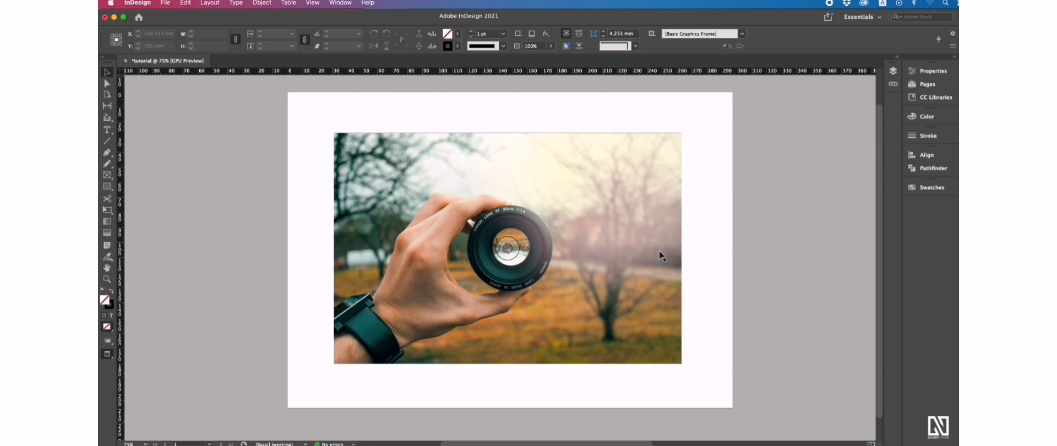
pyautogui.click(665, 152)
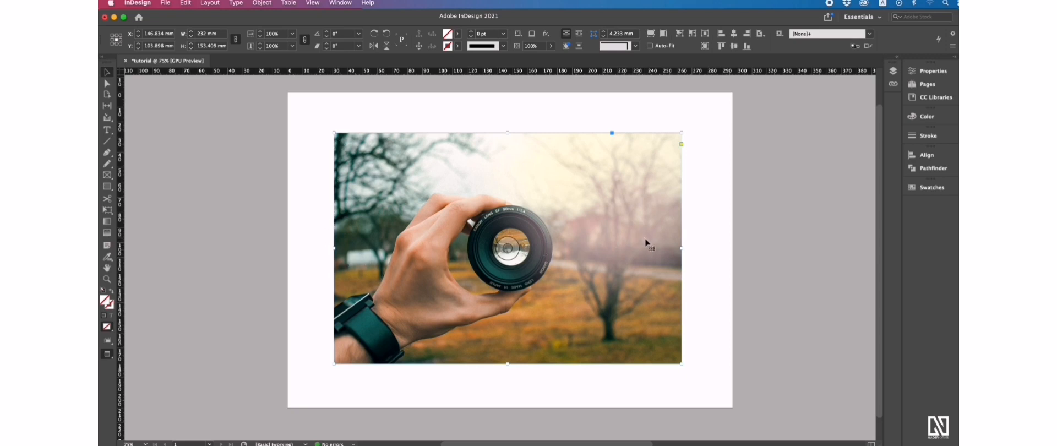
pyautogui.rightClick(538, 184)
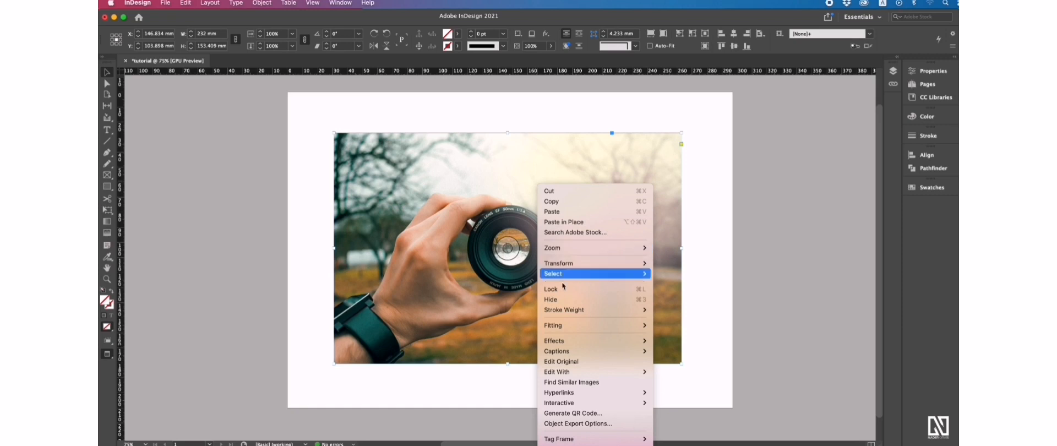
pyautogui.moveTo(569, 329)
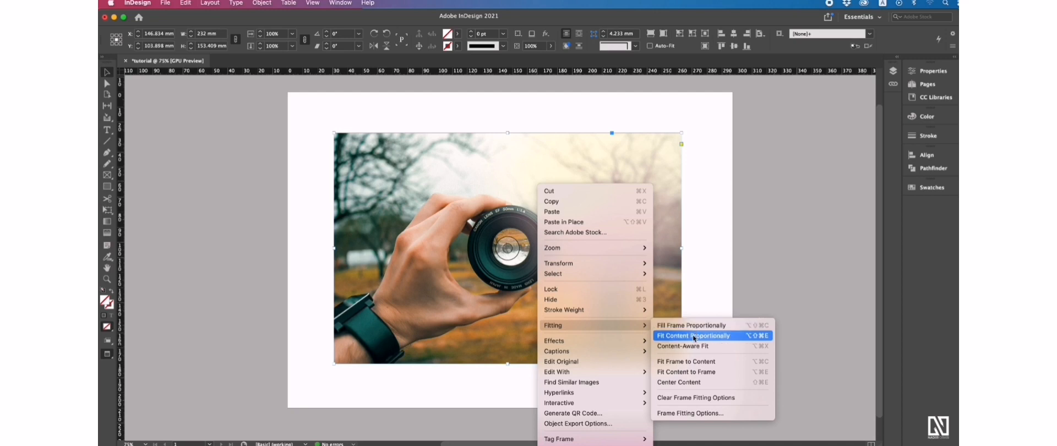
pyautogui.click(695, 372)
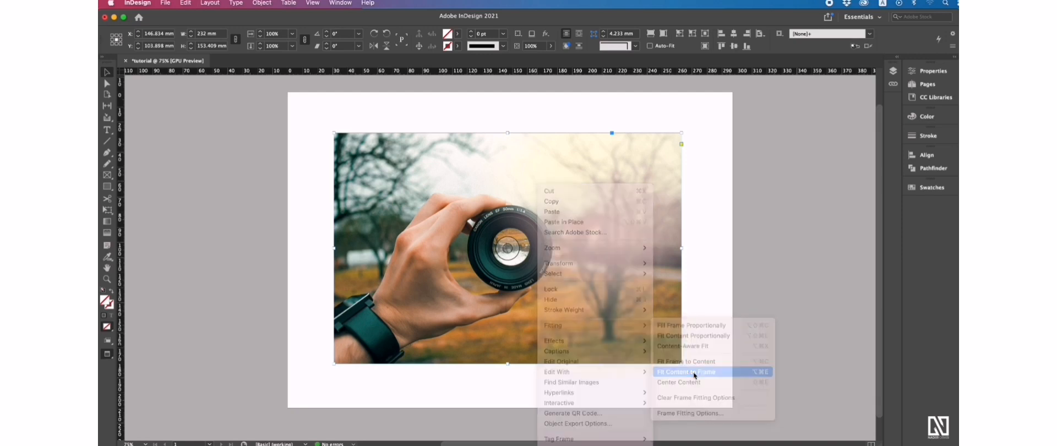
# Step: Make the lens photo fill its frame proportionally
pyautogui.rightClick(544, 166)
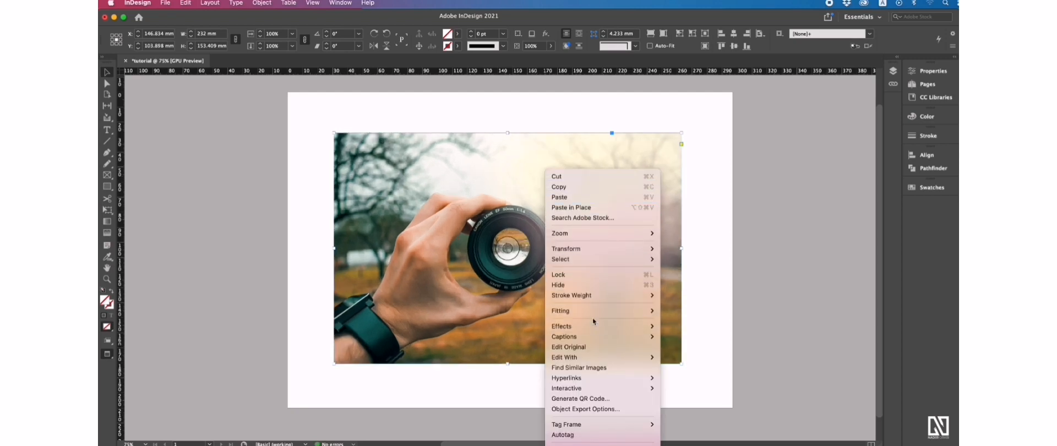
pyautogui.moveTo(596, 312)
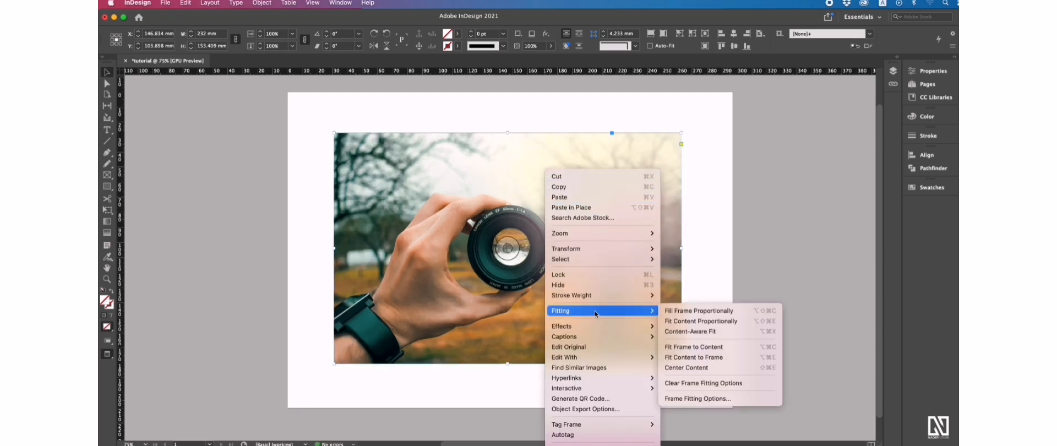
pyautogui.click(694, 313)
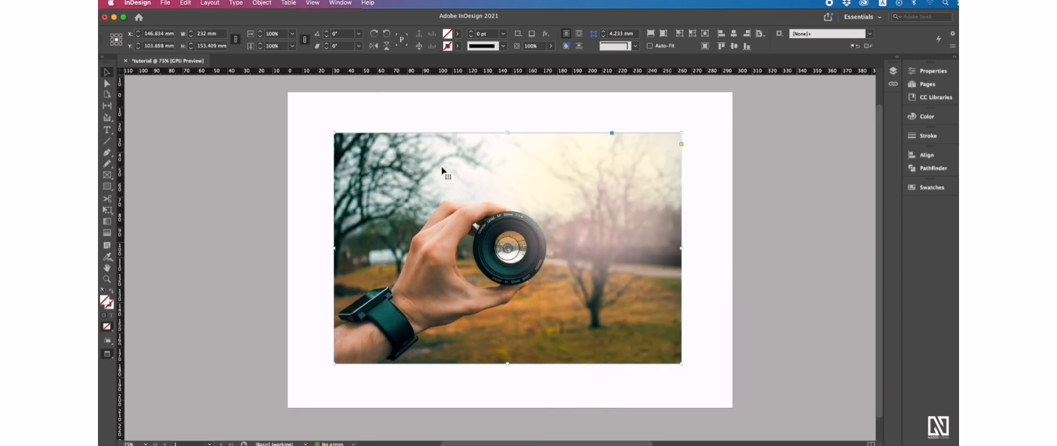
# Step: Scale the lens photo to 279% and fit the frame to the enlarged photo
pyautogui.press('a')
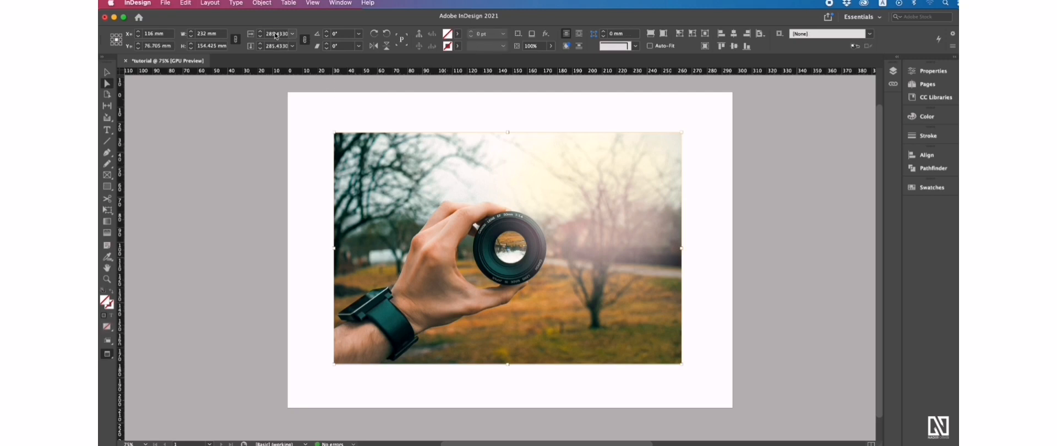
pyautogui.write('279')
pyautogui.press('Return')
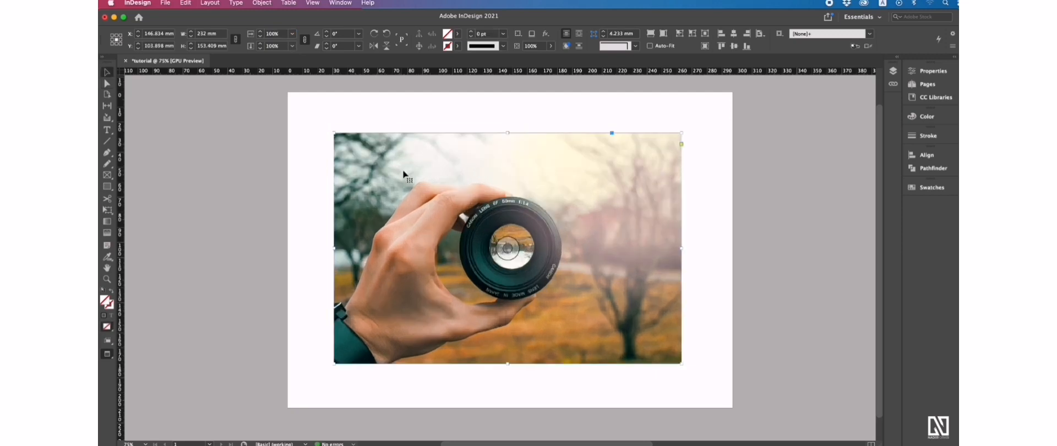
pyautogui.rightClick(404, 174)
pyautogui.moveTo(489, 326)
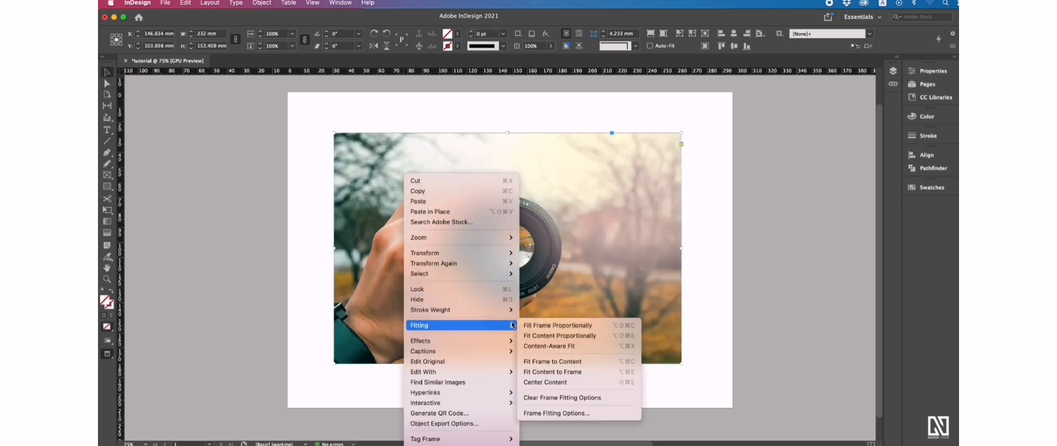
pyautogui.click(559, 365)
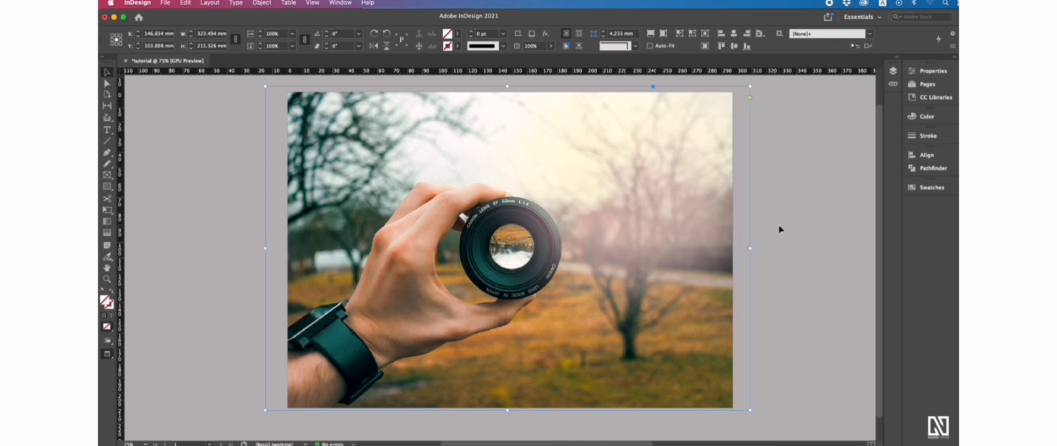
# Step: Switch to Preview mode and clear the photo frame's fitting options
pyautogui.press('w')
pyautogui.click(777, 161)
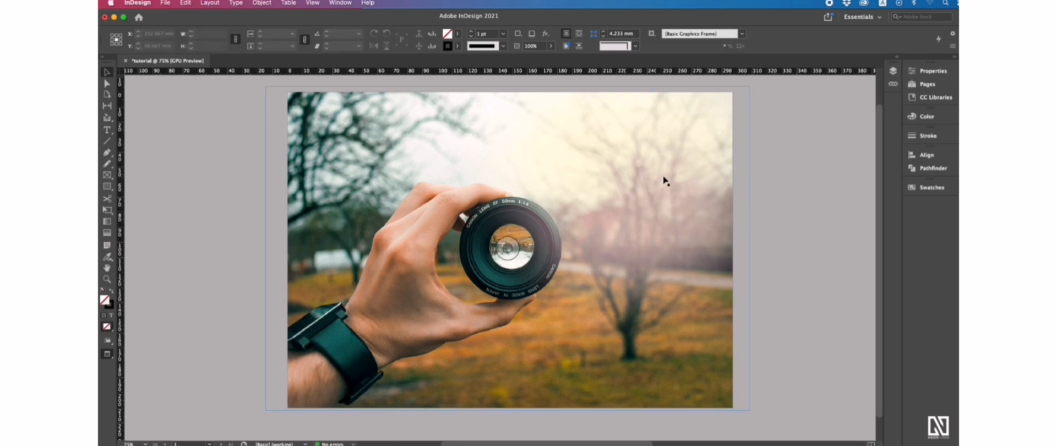
pyautogui.rightClick(508, 160)
pyautogui.moveTo(563, 312)
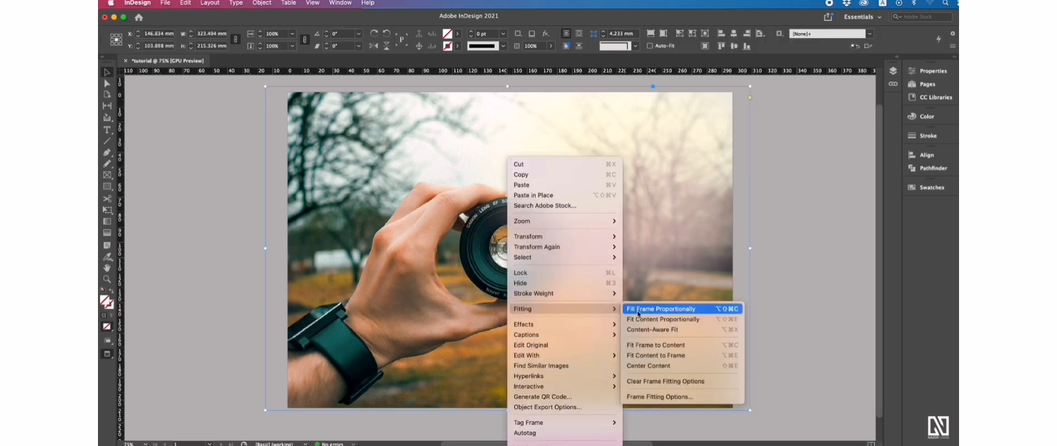
pyautogui.click(664, 381)
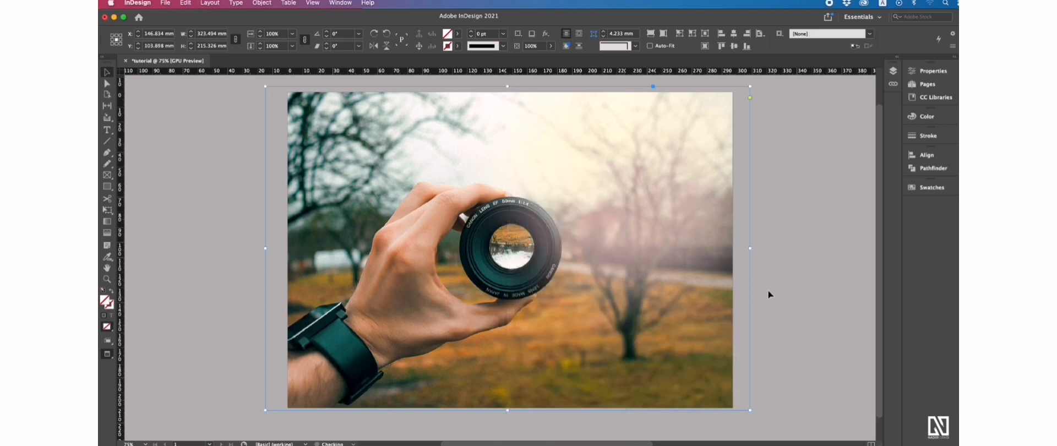
pyautogui.click(815, 204)
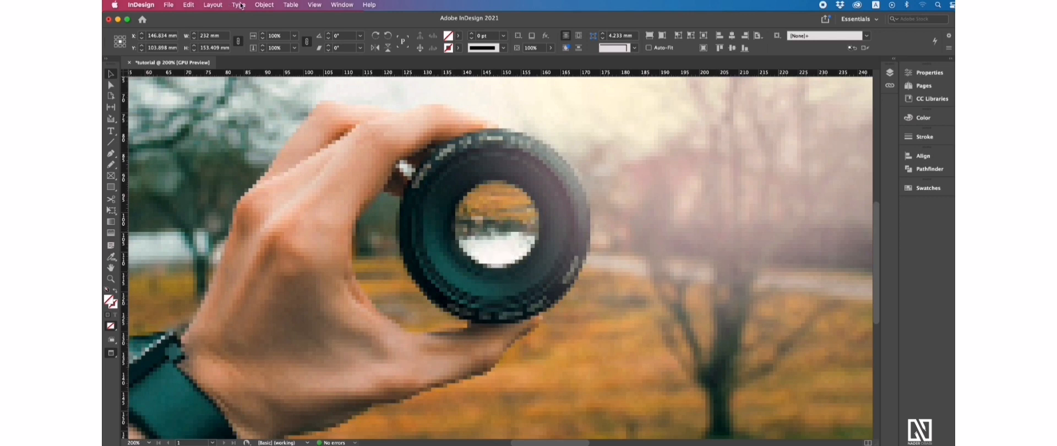
# Step: Set the lens photo to Fast Display, then zoom out to 100% and 75%
pyautogui.click(264, 6)
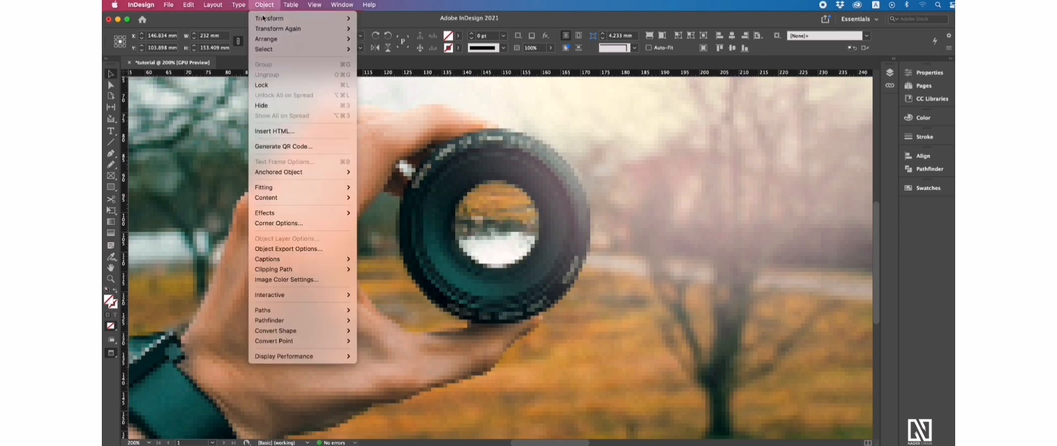
pyautogui.moveTo(309, 357)
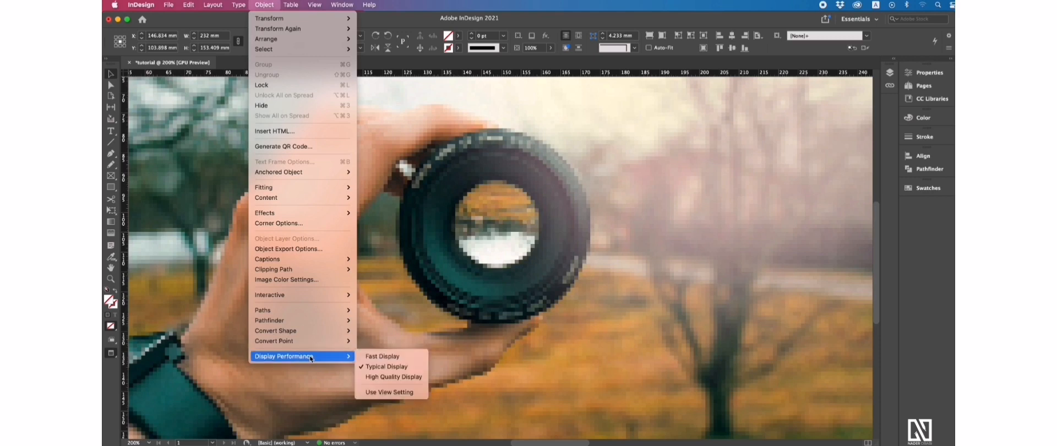
pyautogui.click(388, 357)
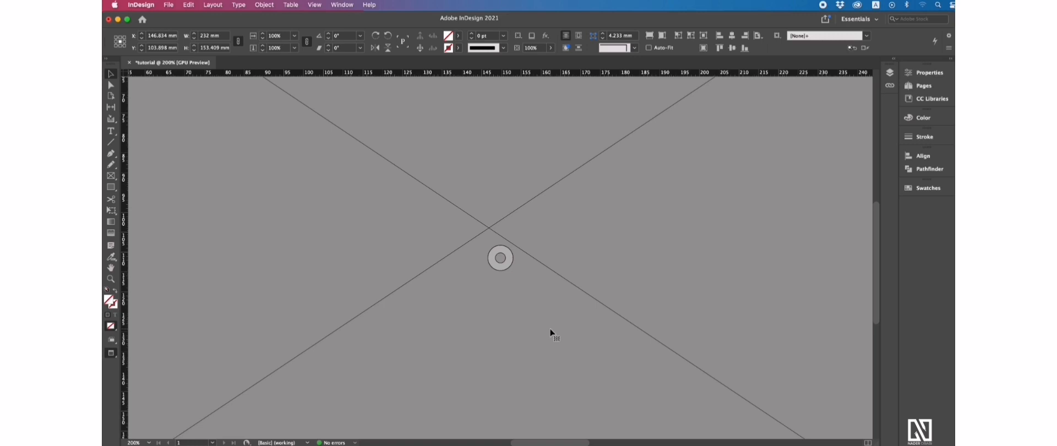
pyautogui.press('super+1')
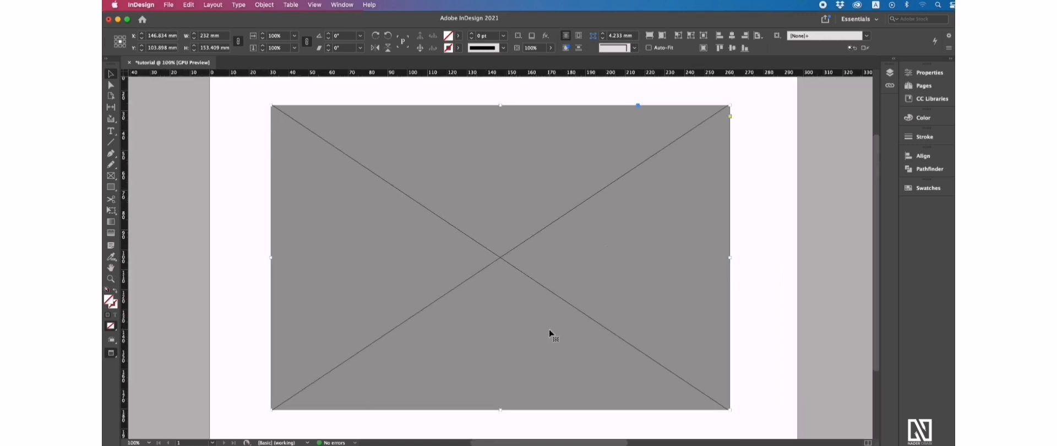
pyautogui.press('super+minus')
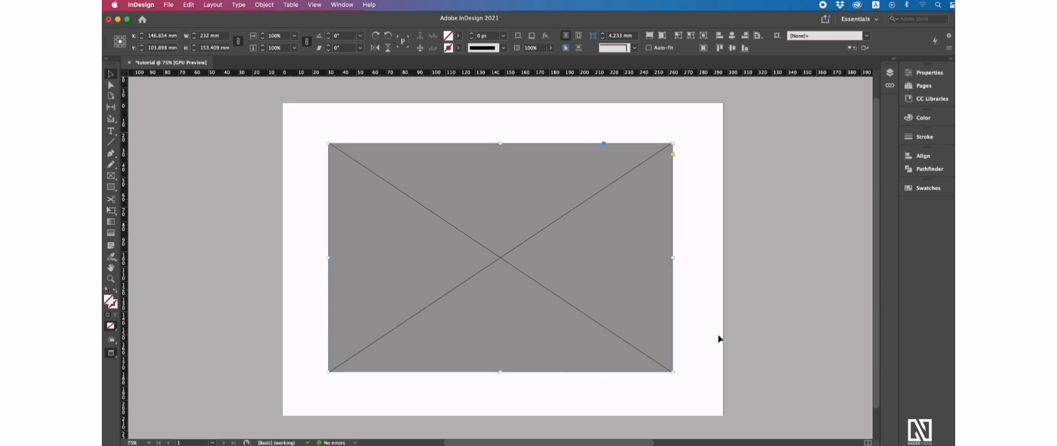
# Step: Switch the lens photo to Typical Display and zoom in to 200%
pyautogui.moveTo(512, 180)
pyautogui.click(265, 5)
pyautogui.moveTo(340, 358)
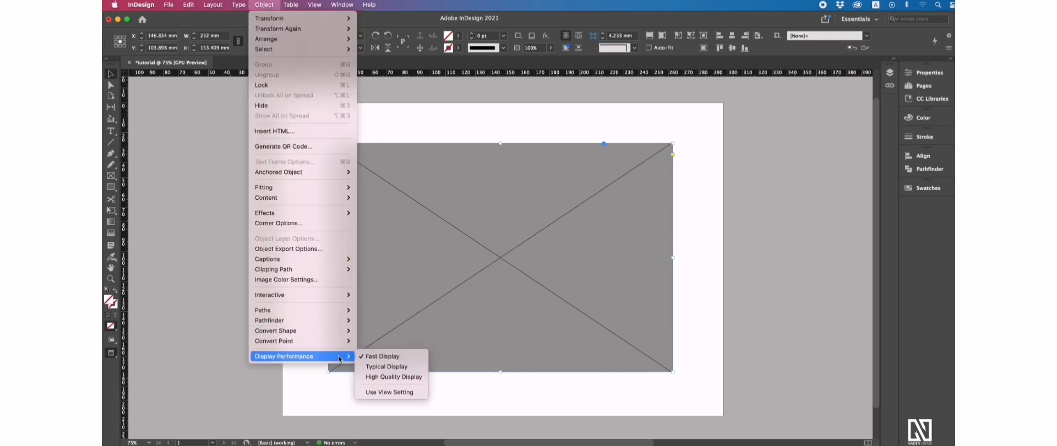
pyautogui.click(393, 367)
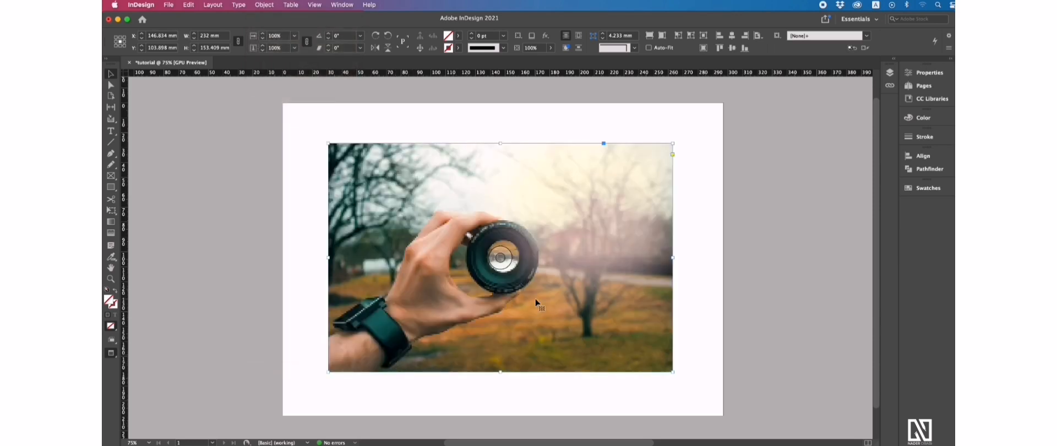
pyautogui.press('super+equal')
pyautogui.press('super+equal')
pyautogui.press('super+equal')
pyautogui.press('super+equal')
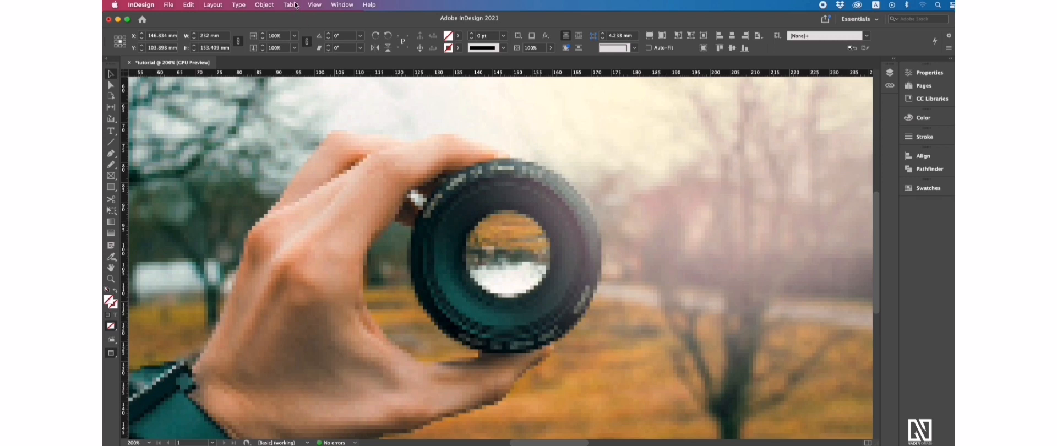
# Step: Choose High Quality Display under Object > Display Performance for the lens photo
pyautogui.click(270, 7)
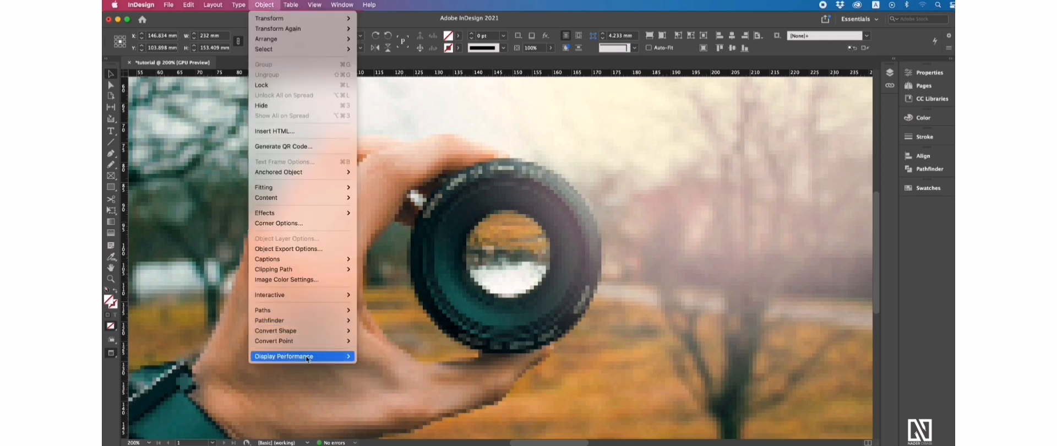
pyautogui.moveTo(307, 358)
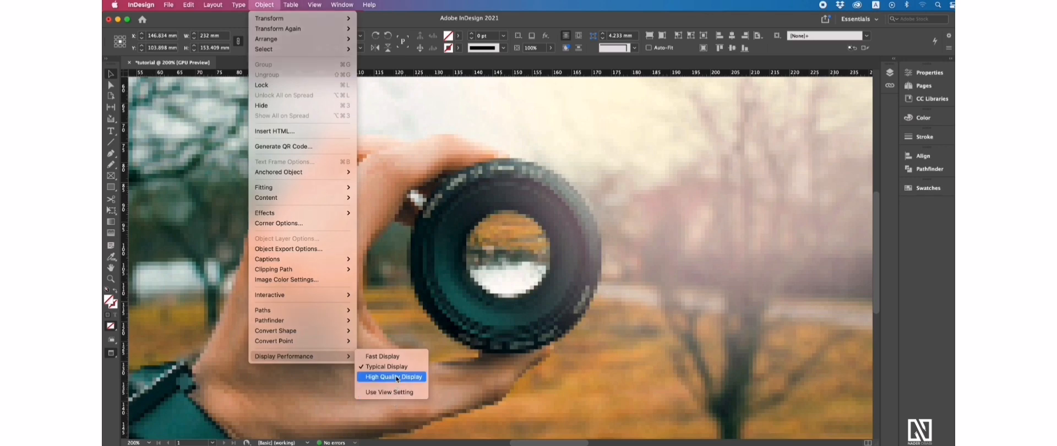
pyautogui.click(398, 378)
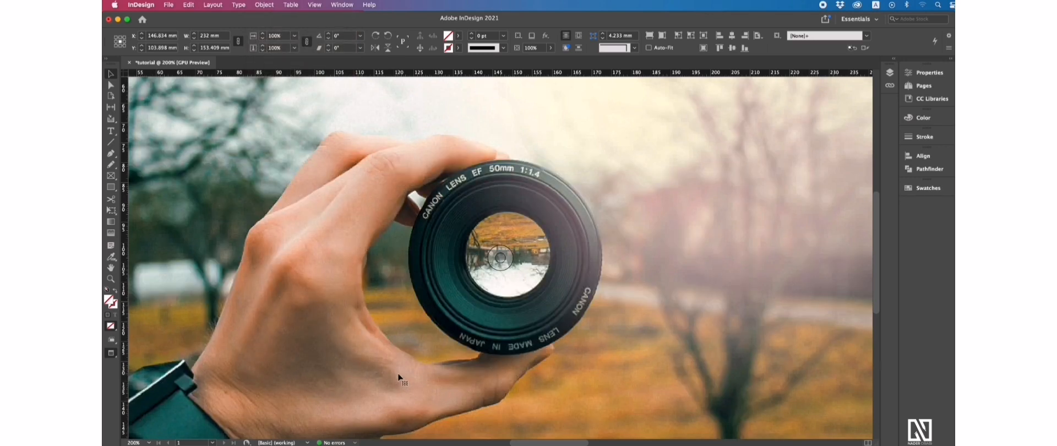